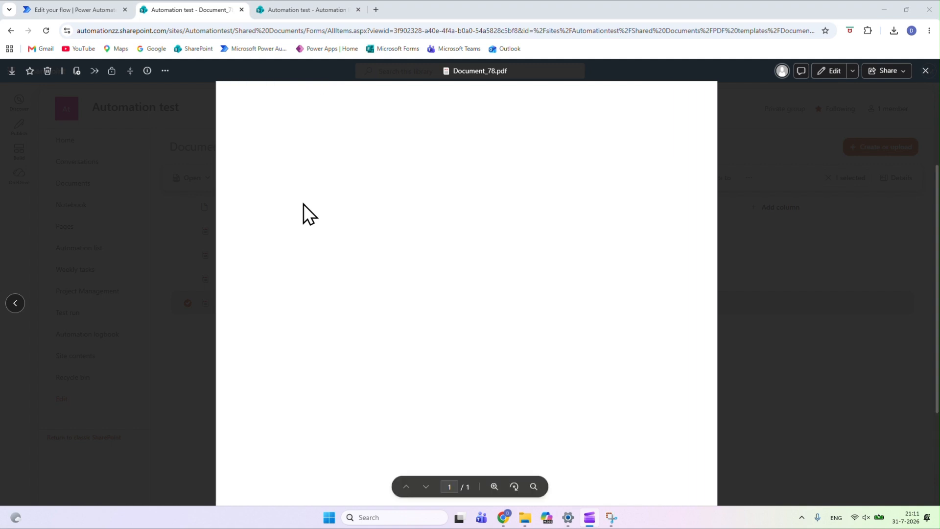
pyautogui.moveTo(271, 143); pyautogui.dragTo(312, 199)
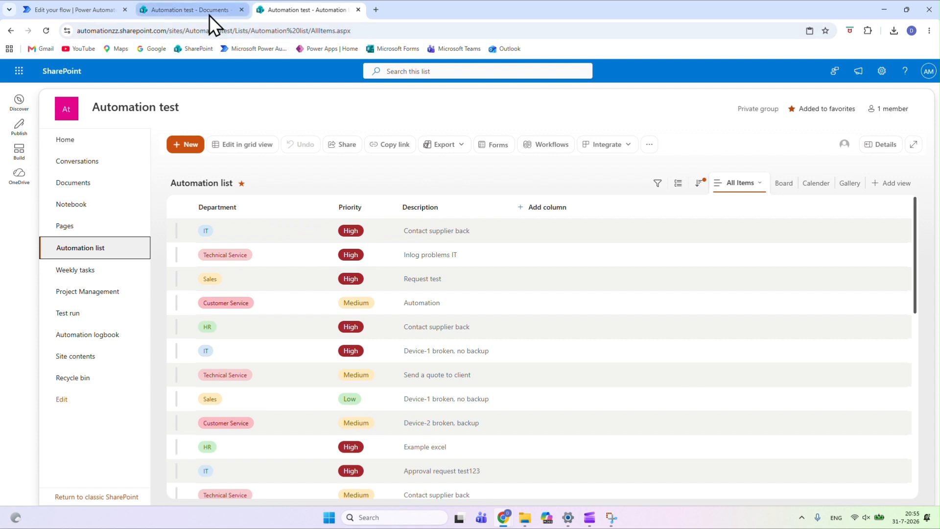
pyautogui.click(209, 15)
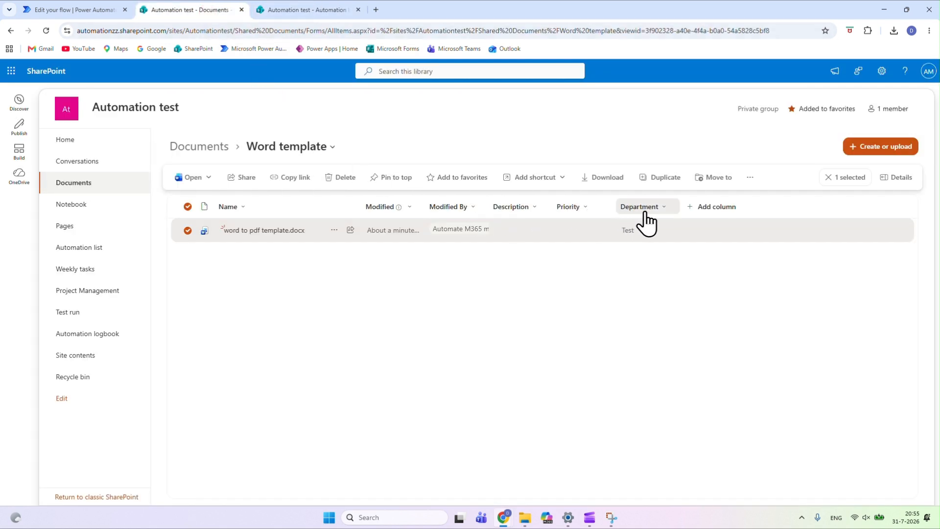
pyautogui.click(301, 13)
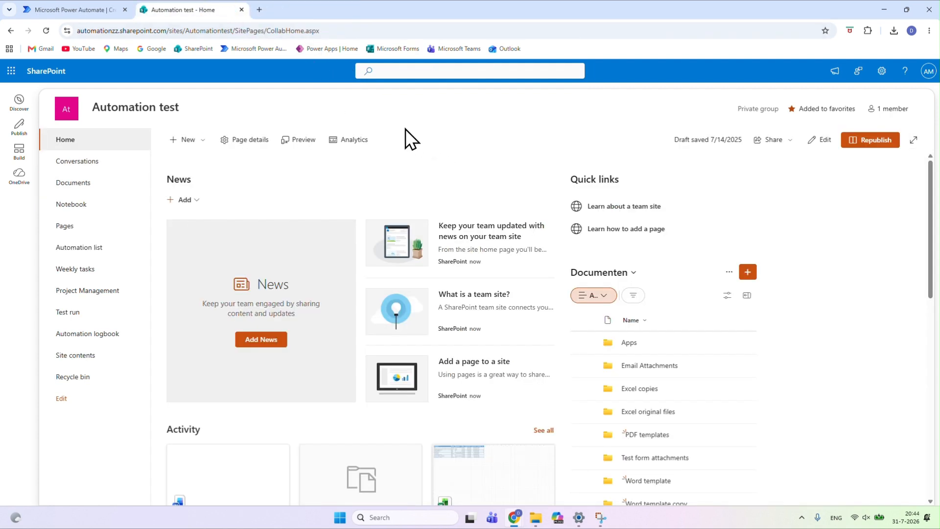
# Open the Word template folder in the Automation test site's Documents library.
pyautogui.click(85, 185)
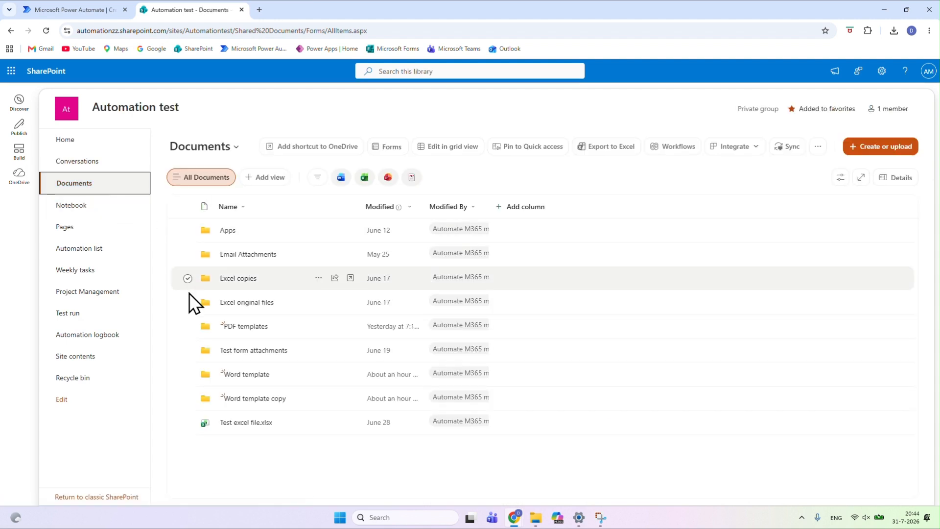
pyautogui.click(184, 378)
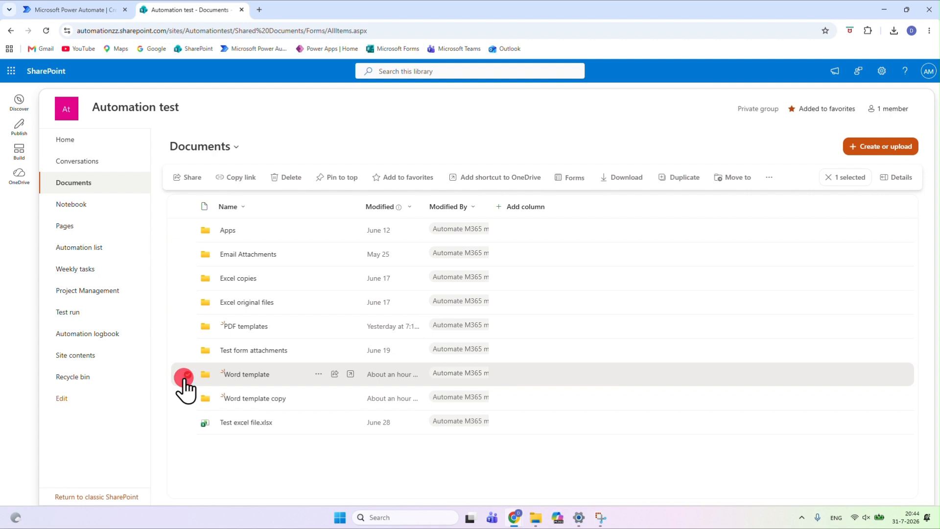
pyautogui.click(186, 396)
pyautogui.click(186, 326)
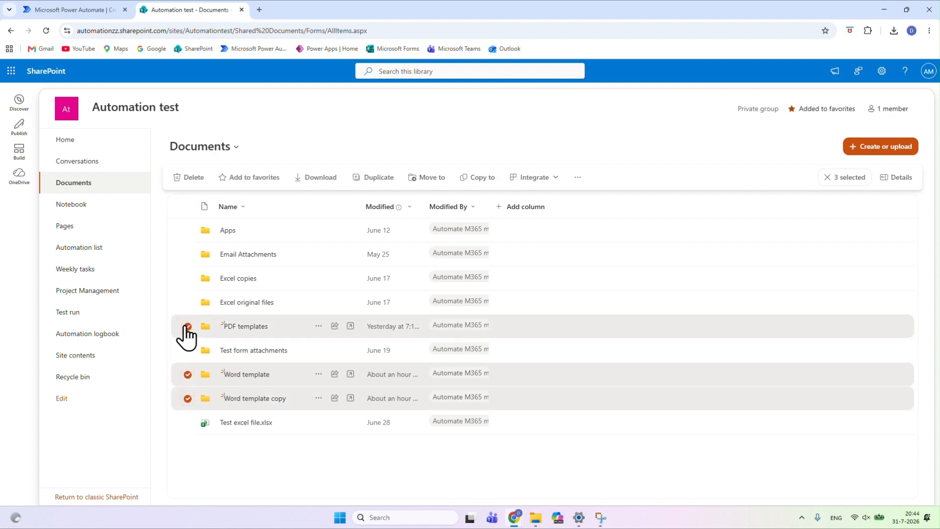
pyautogui.click(250, 375)
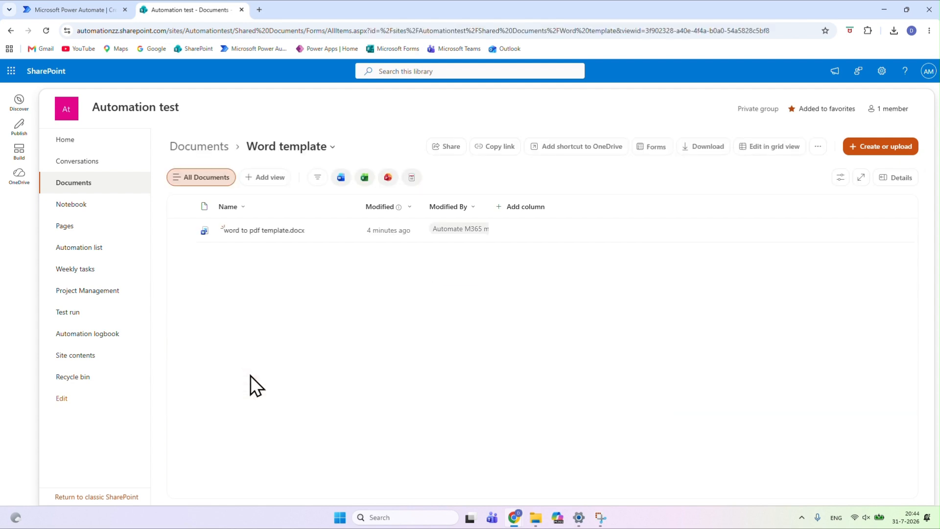
# Add a single-line text column named Description to the document library.
pyautogui.click(534, 208)
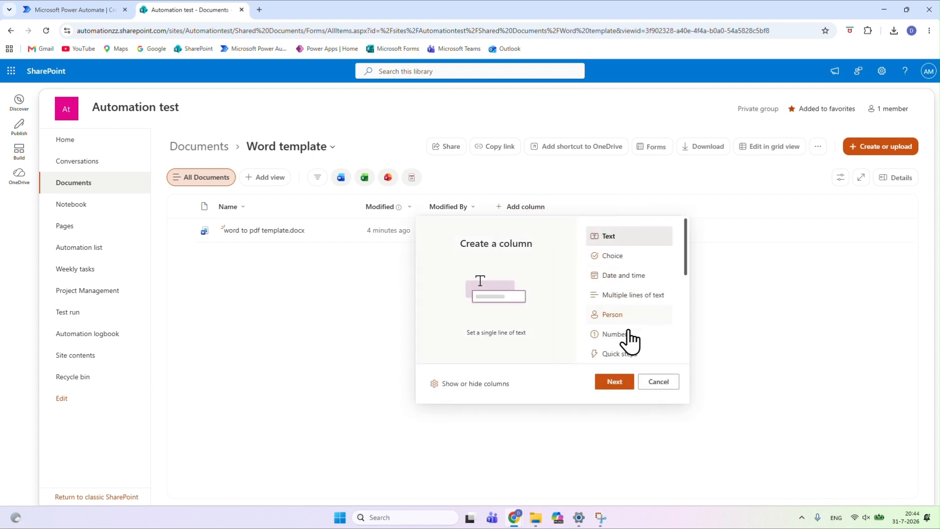
pyautogui.click(630, 384)
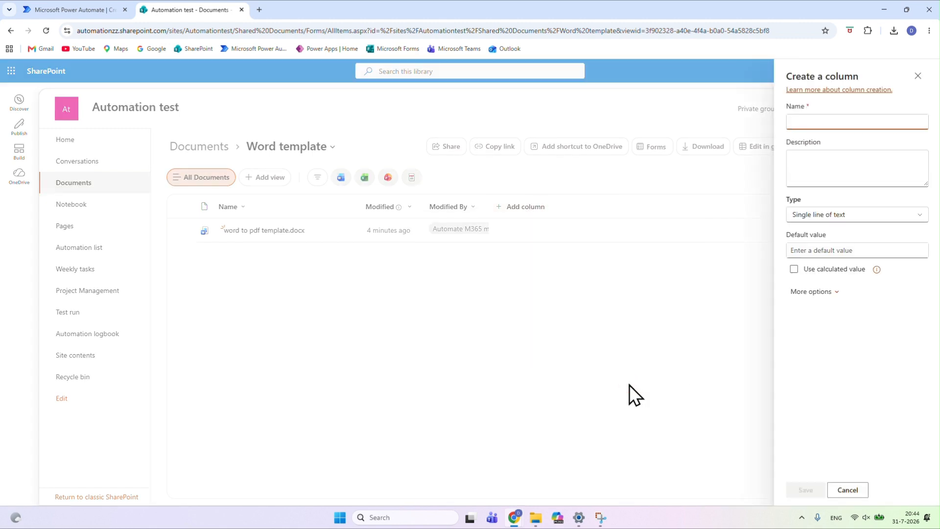
pyautogui.write('Descrip')
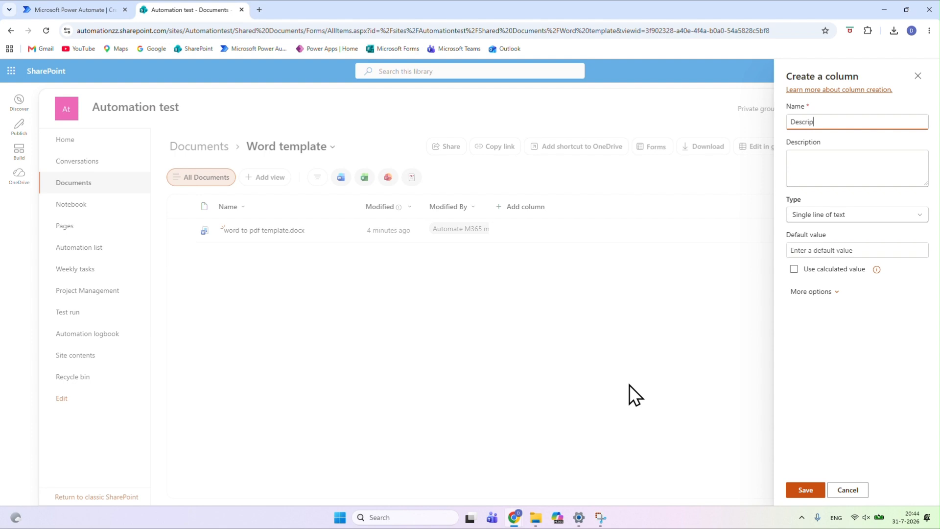
pyautogui.click(811, 488)
# Add a single-line text column named Priority to the document library.
pyautogui.click(591, 211)
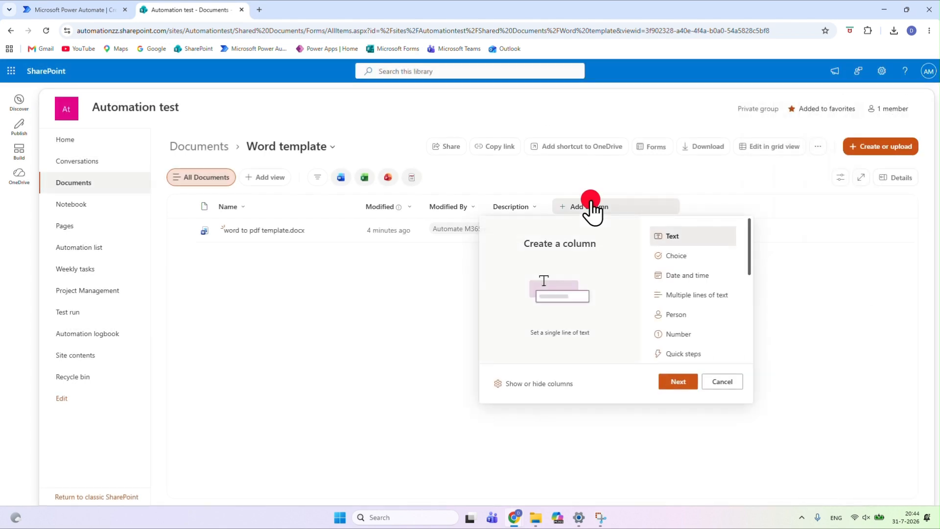
pyautogui.click(687, 385)
pyautogui.write('Priorit')
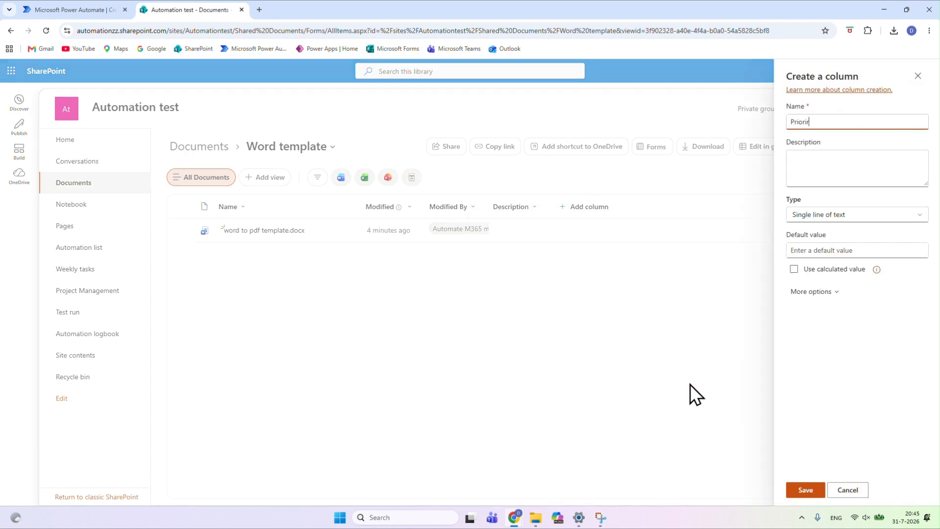
pyautogui.write('y')
pyautogui.click(802, 491)
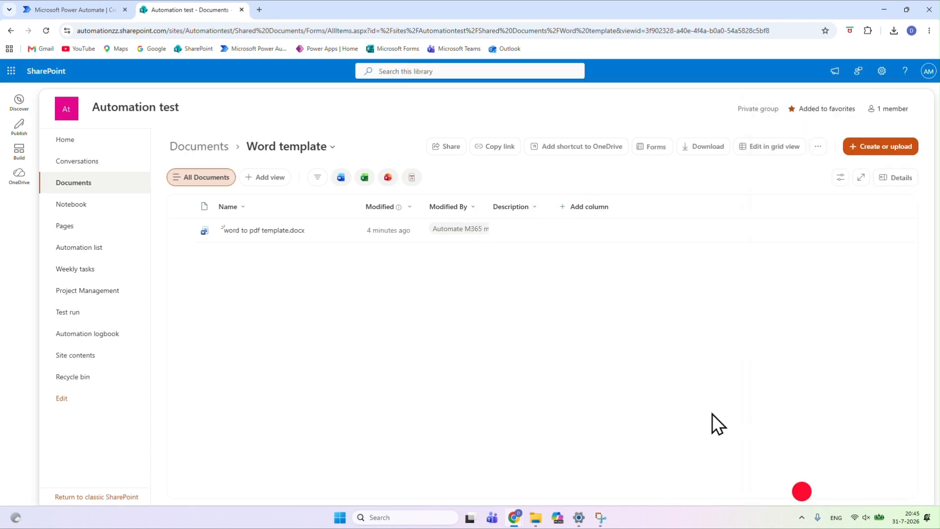
# Add a single-line text column named Department to the document library.
pyautogui.click(656, 207)
pyautogui.click(735, 380)
pyautogui.write('Department')
pyautogui.click(805, 489)
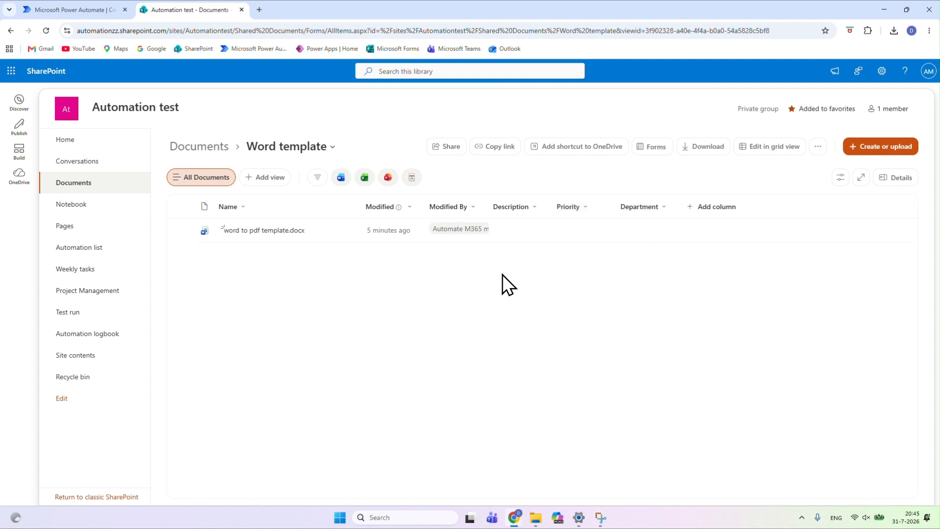
# Open word to pdf template.docx in the Word desktop app and dismiss the privacy notices.
pyautogui.rightClick(289, 237)
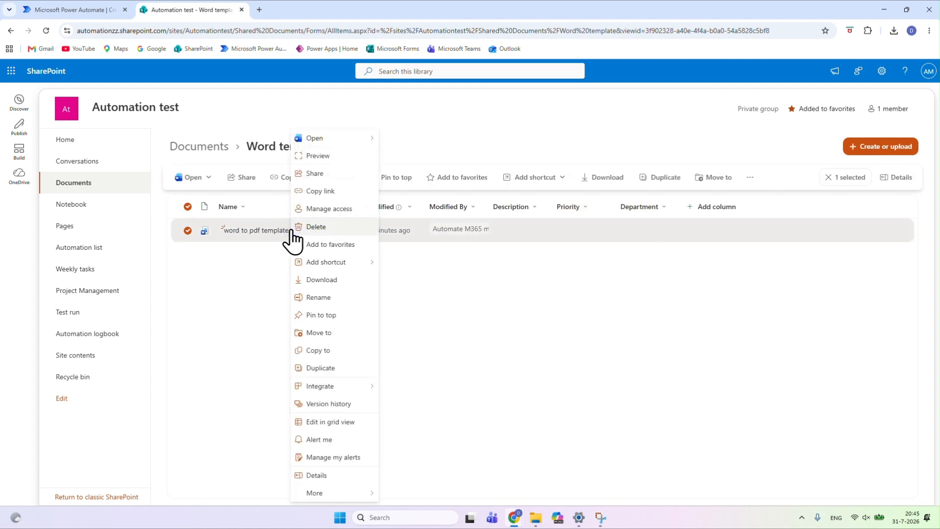
pyautogui.moveTo(339, 152)
pyautogui.click(417, 155)
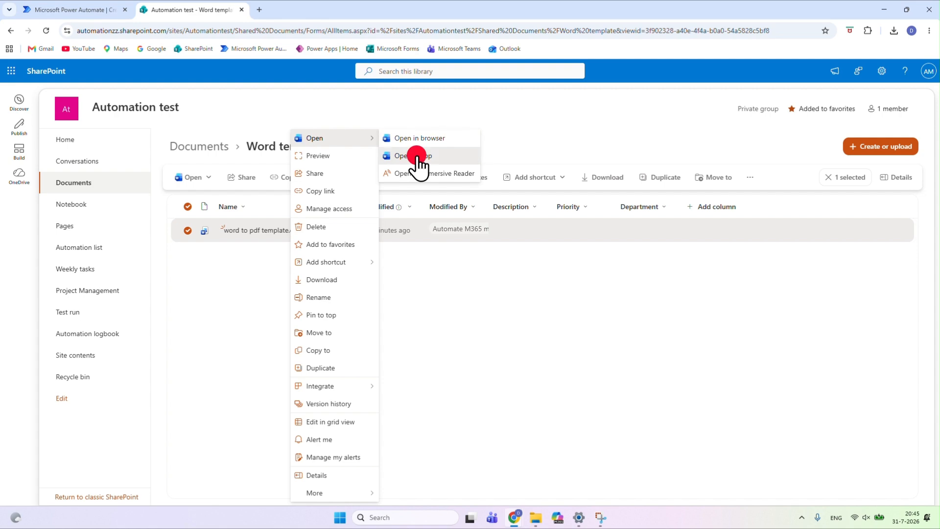
pyautogui.click(522, 130)
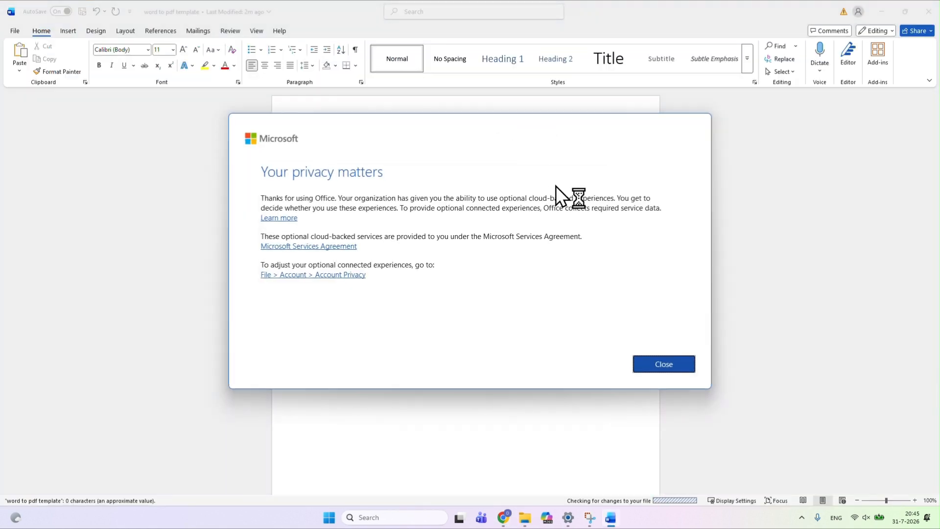
pyautogui.click(641, 361)
# Insert the Description document property at the start of the page and begin a new line below it.
pyautogui.click(369, 153)
pyautogui.click(66, 34)
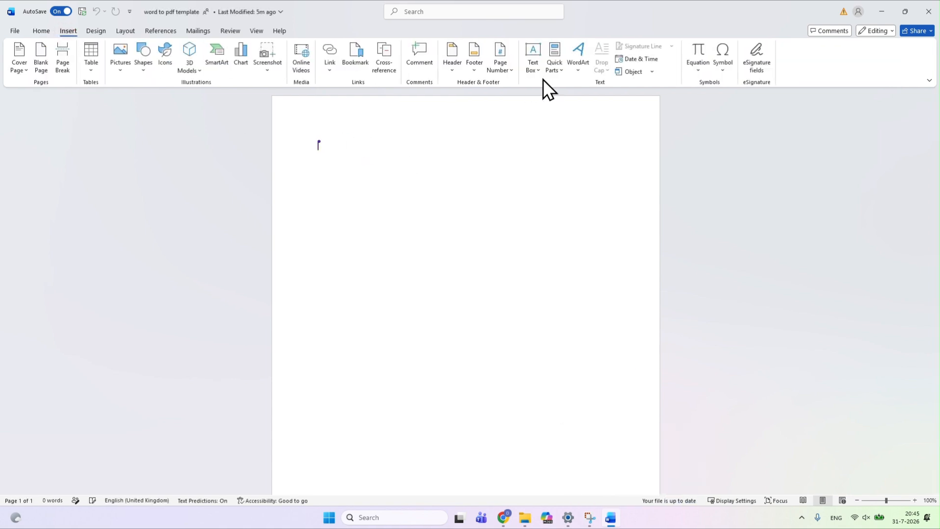
pyautogui.click(556, 65)
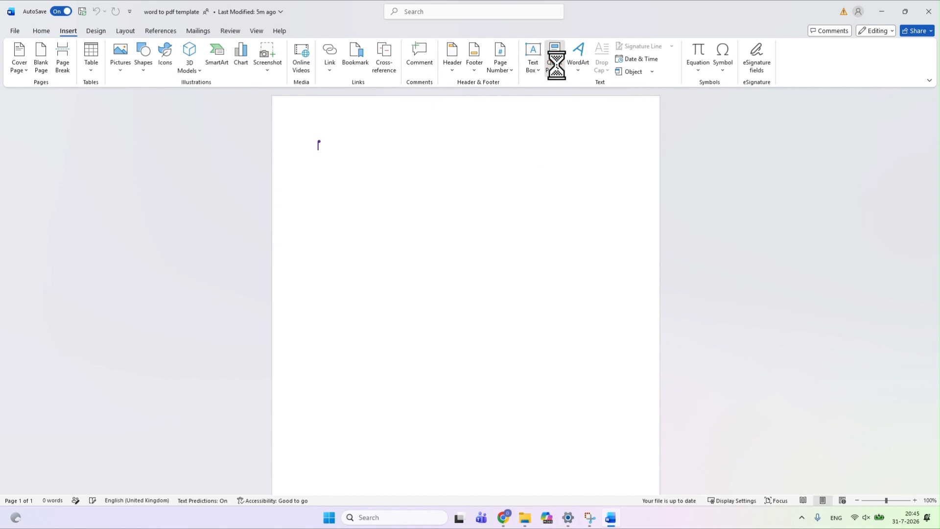
pyautogui.moveTo(584, 99)
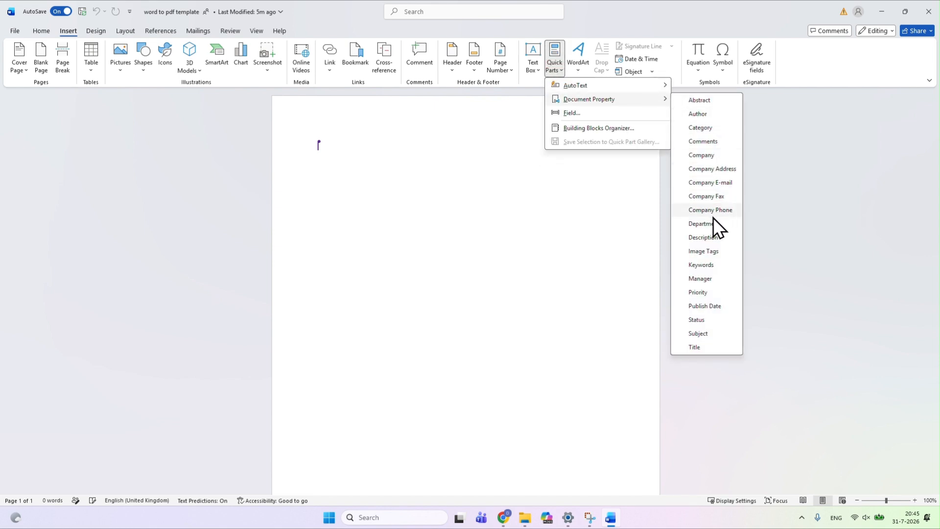
pyautogui.click(713, 236)
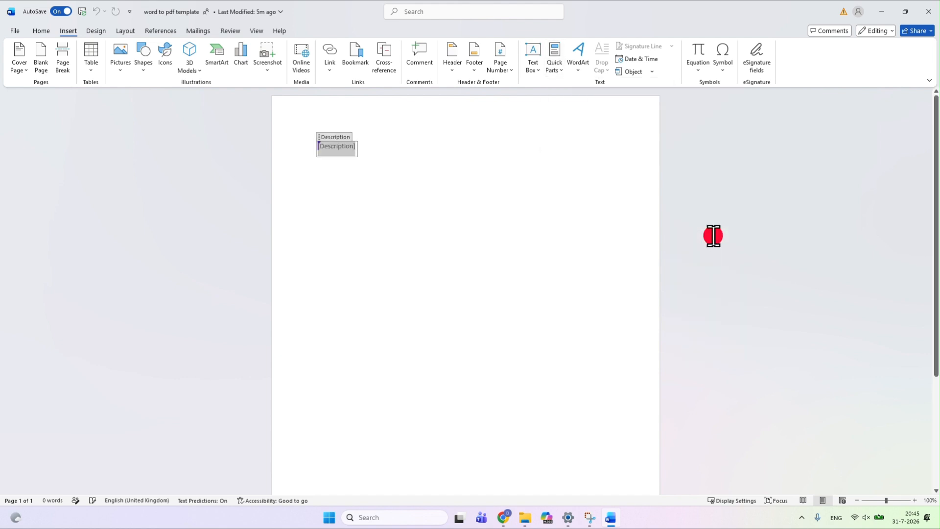
pyautogui.click(406, 150)
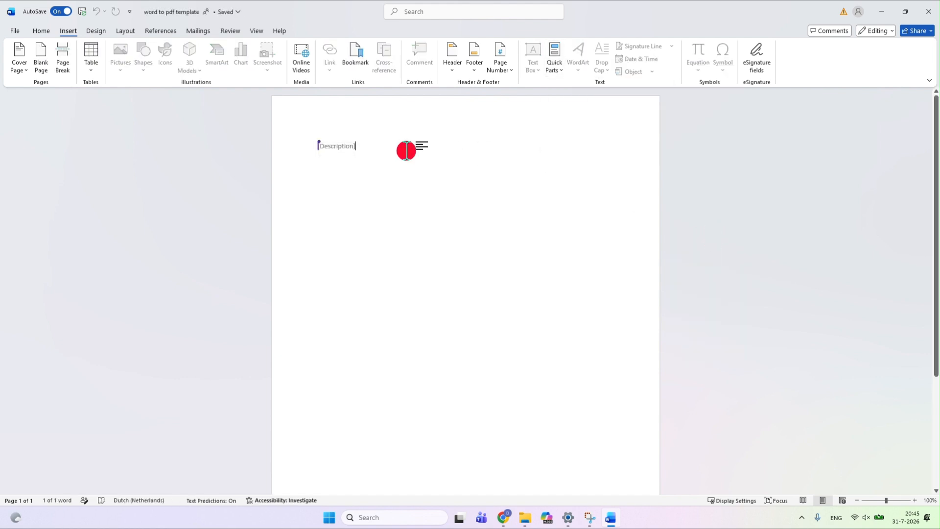
pyautogui.press('Return')
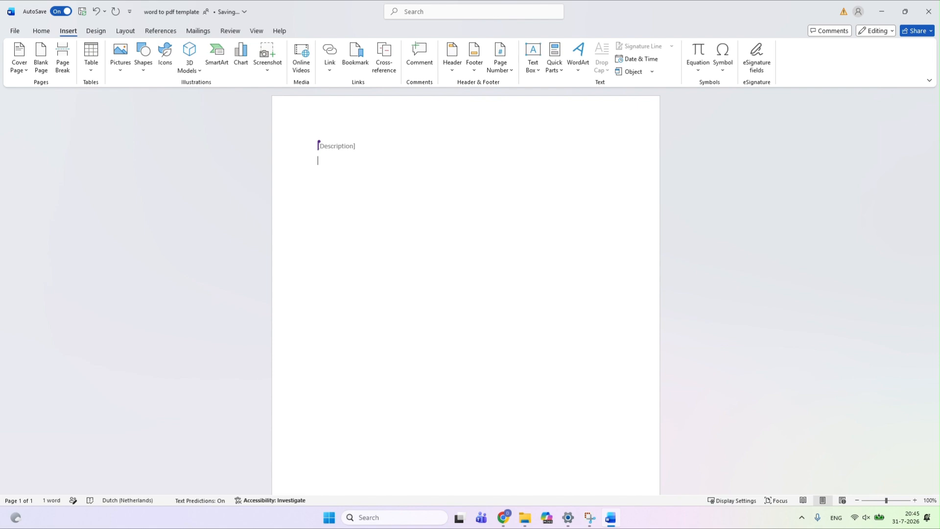
# Insert the Department document property on the second line with the value Test, followed by a new line.
pyautogui.click(553, 66)
pyautogui.moveTo(598, 98)
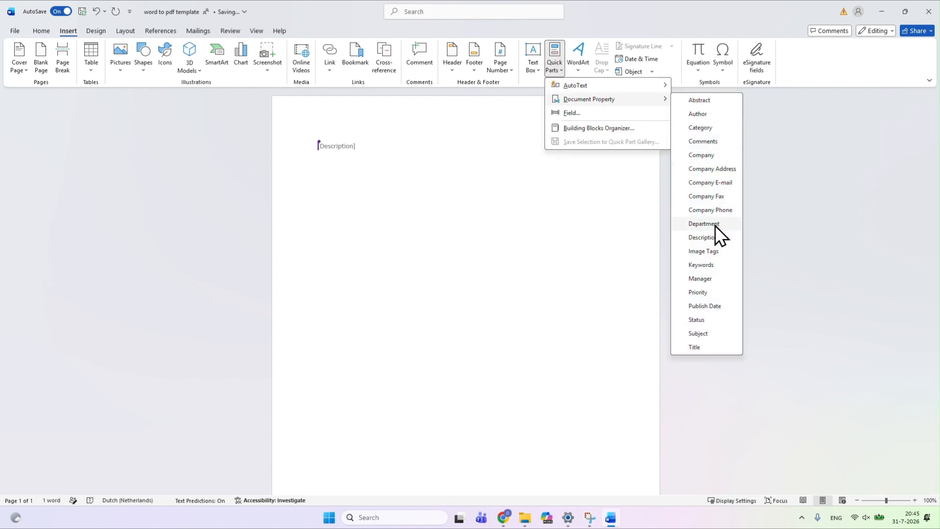
pyautogui.click(704, 224)
pyautogui.write('Test')
pyautogui.press('Return')
# Insert the Priority document property on the line below Department.
pyautogui.click(557, 68)
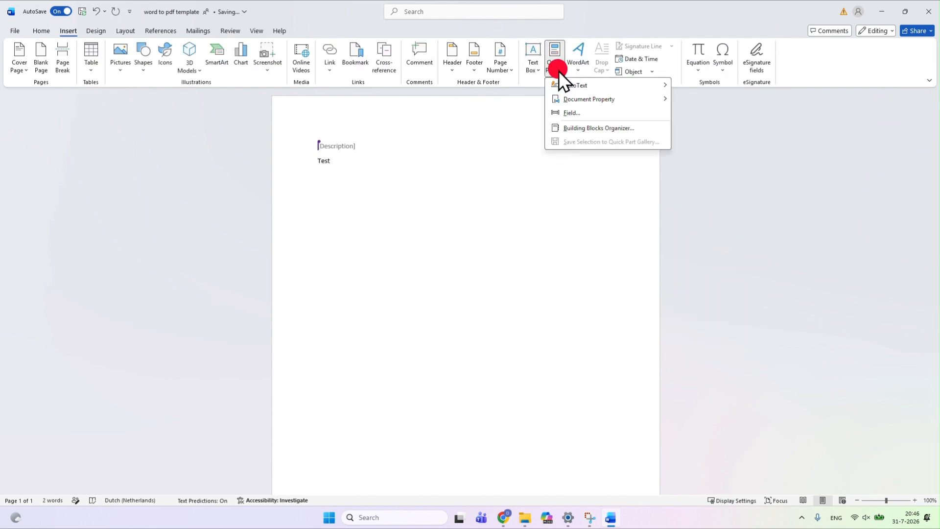
pyautogui.moveTo(636, 99)
pyautogui.click(698, 292)
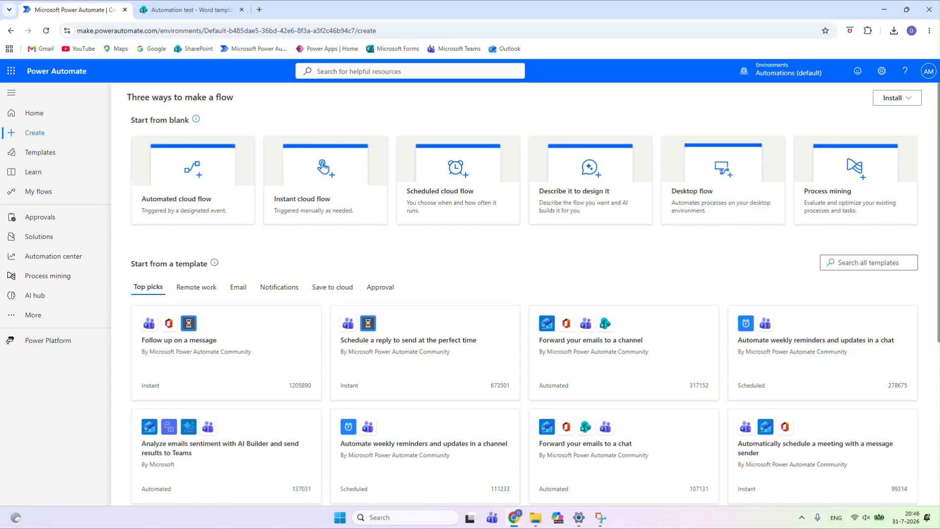
# In Power Automate, create an automated cloud flow named "PDF Export flow" with SharePoint's When an item is created trigger.
pyautogui.click(43, 134)
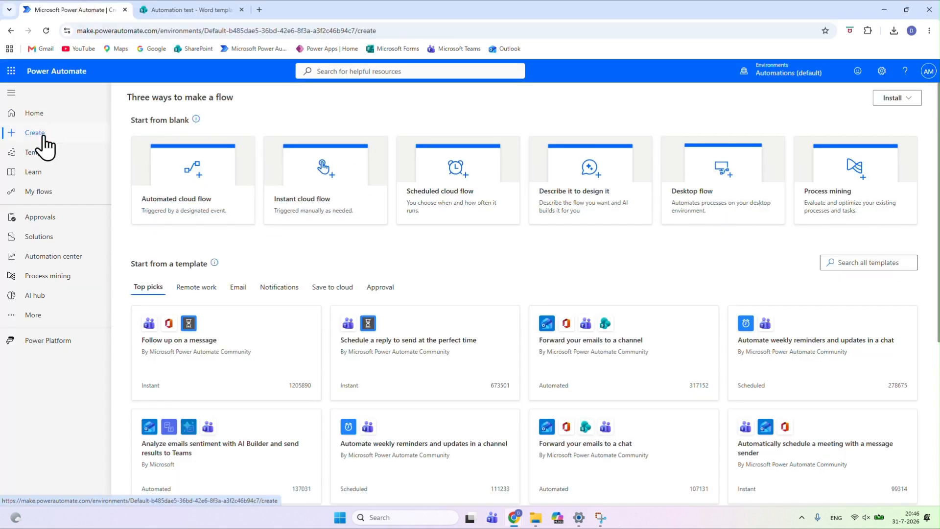
pyautogui.click(191, 170)
pyautogui.click(499, 194)
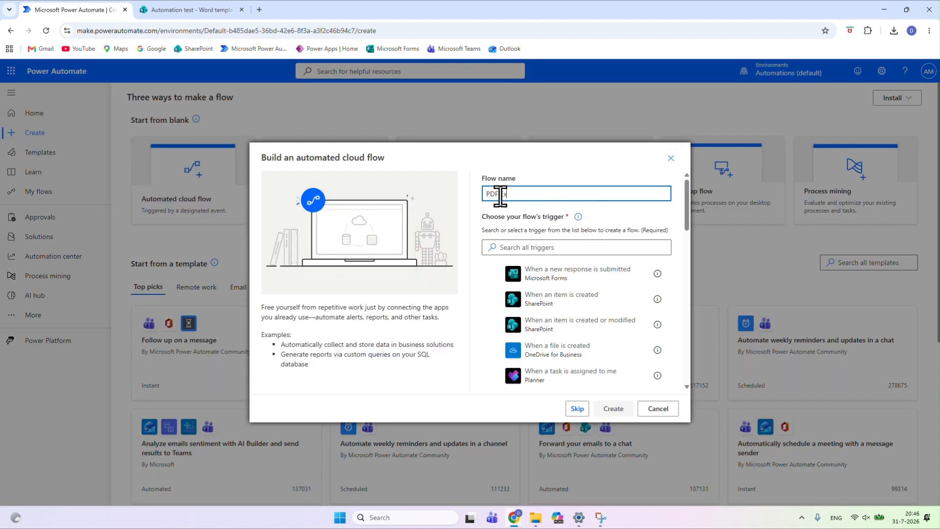
pyautogui.write('PDF Export flow')
pyautogui.click(570, 300)
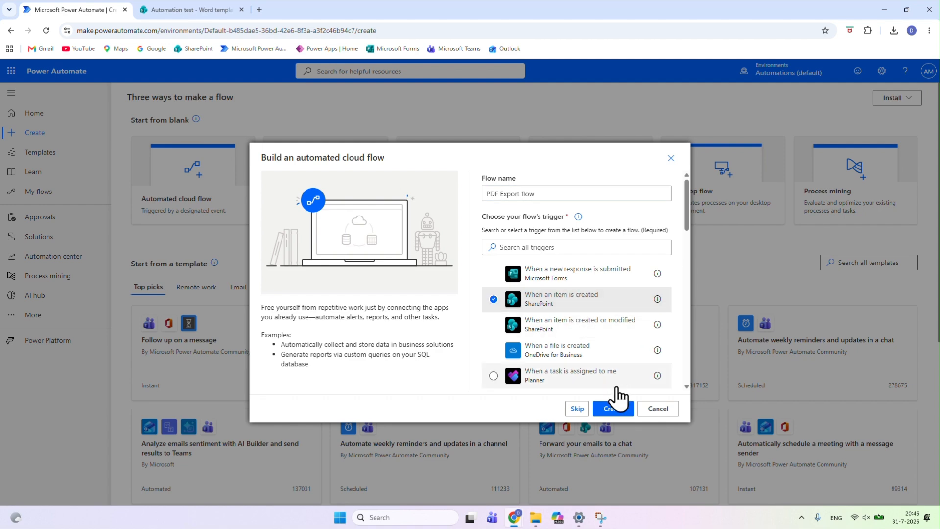
pyautogui.click(615, 408)
# Set the When an item is created trigger to the Automation test site and the Automation list.
pyautogui.click(489, 147)
pyautogui.click(164, 195)
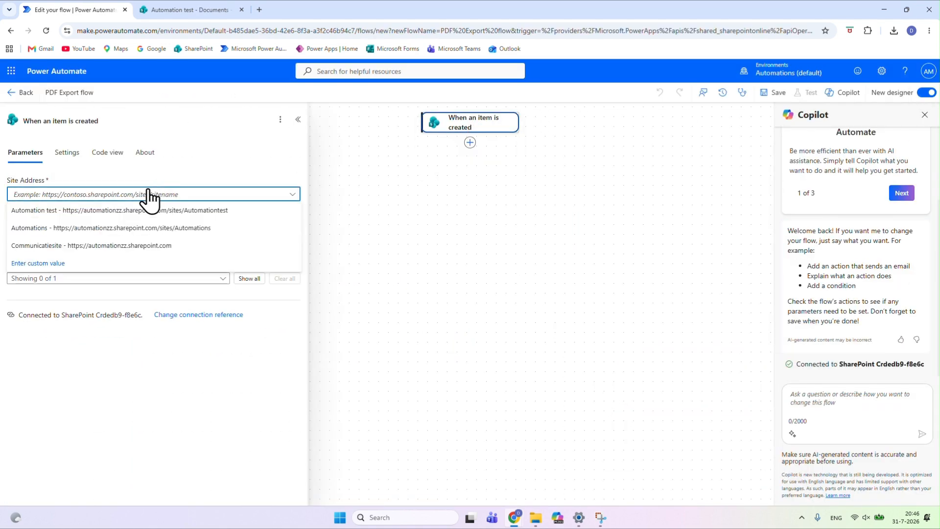
pyautogui.click(92, 213)
pyautogui.click(80, 225)
pyautogui.click(80, 240)
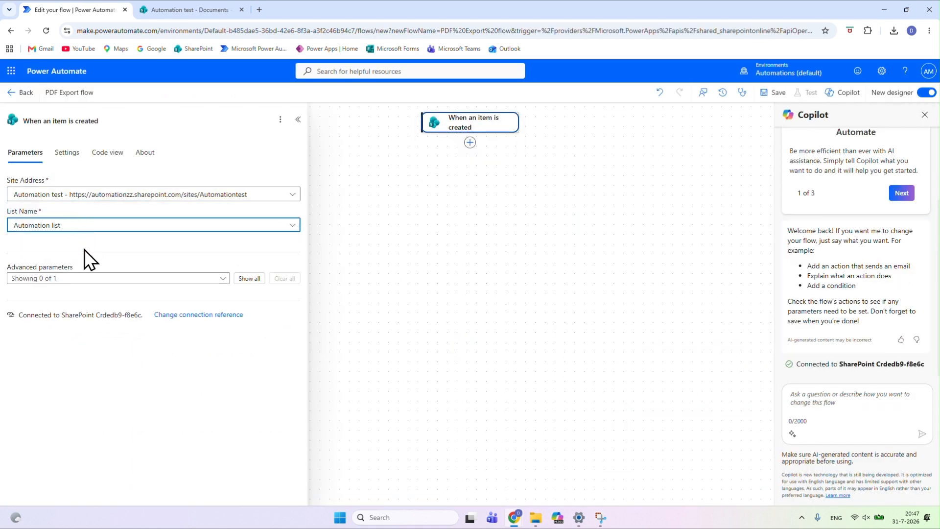
# Add a SharePoint Copy file action after the trigger, with Automation test as its current site address.
pyautogui.click(469, 142)
pyautogui.write('copy file')
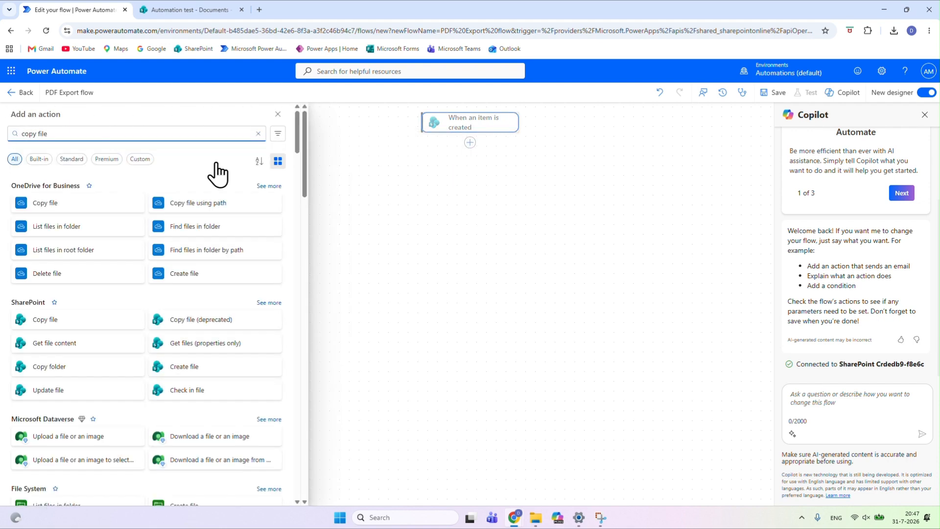
pyautogui.click(68, 320)
pyautogui.click(80, 195)
pyautogui.click(69, 210)
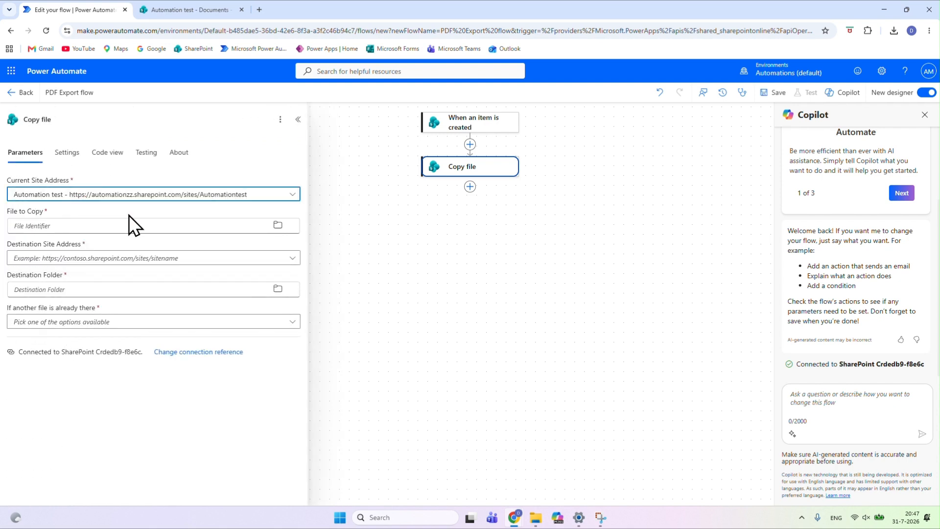
# Set the Copy file action's file to copy to /Shared Documents/Word template/word to pdf template.docx.
pyautogui.click(278, 226)
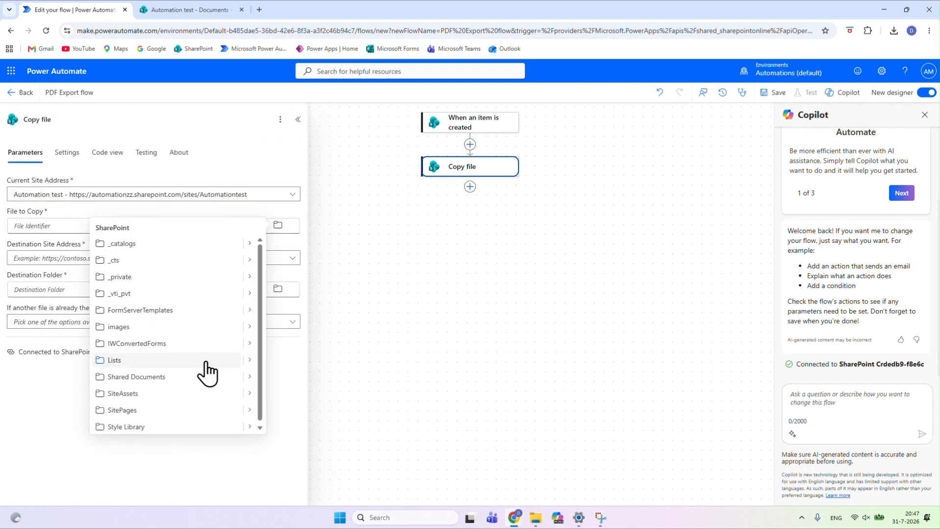
pyautogui.click(251, 377)
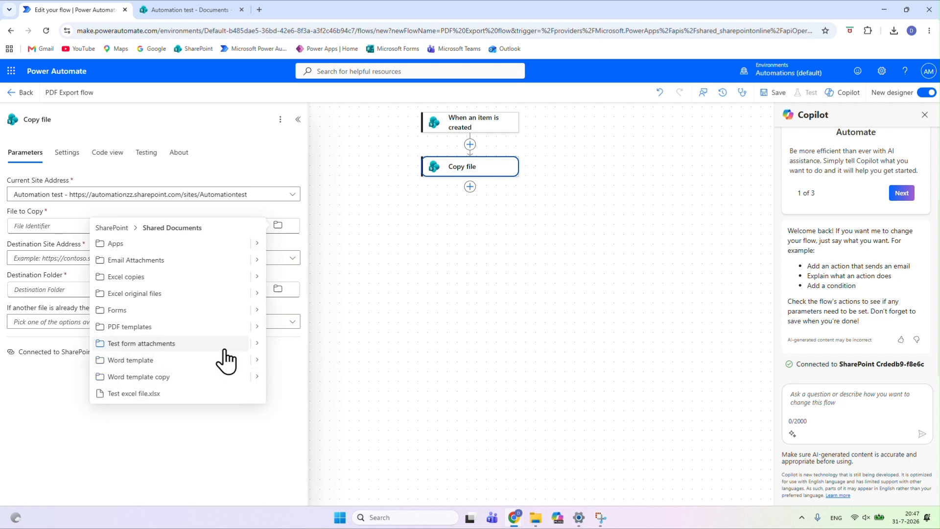
pyautogui.click(257, 359)
pyautogui.click(152, 246)
# Set the copy destination to /Shared Documents/Word template copy on the Automation test site, with Replace for an existing file.
pyautogui.click(150, 260)
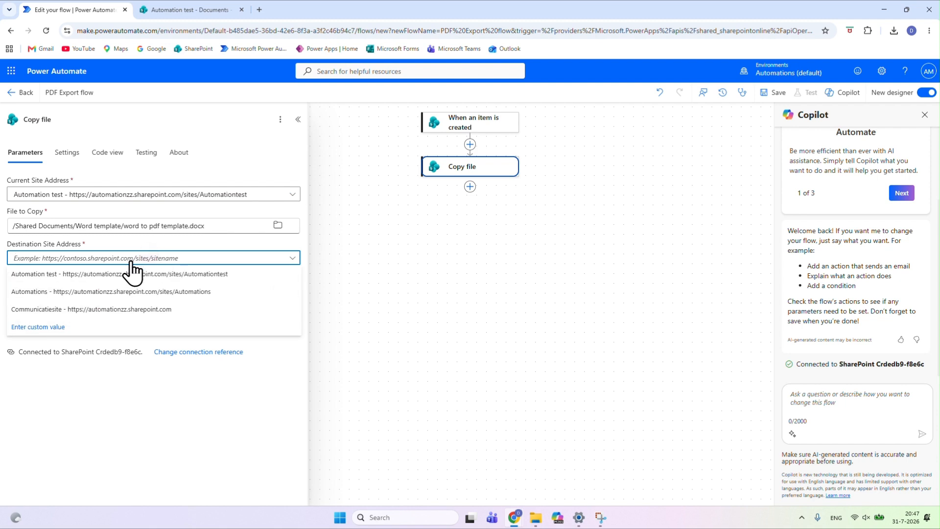
pyautogui.click(81, 272)
pyautogui.click(277, 290)
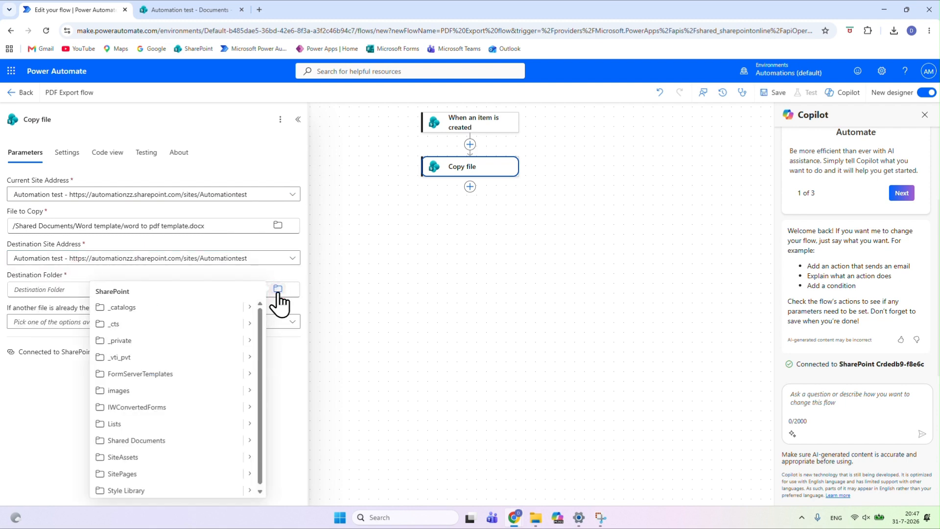
pyautogui.click(249, 440)
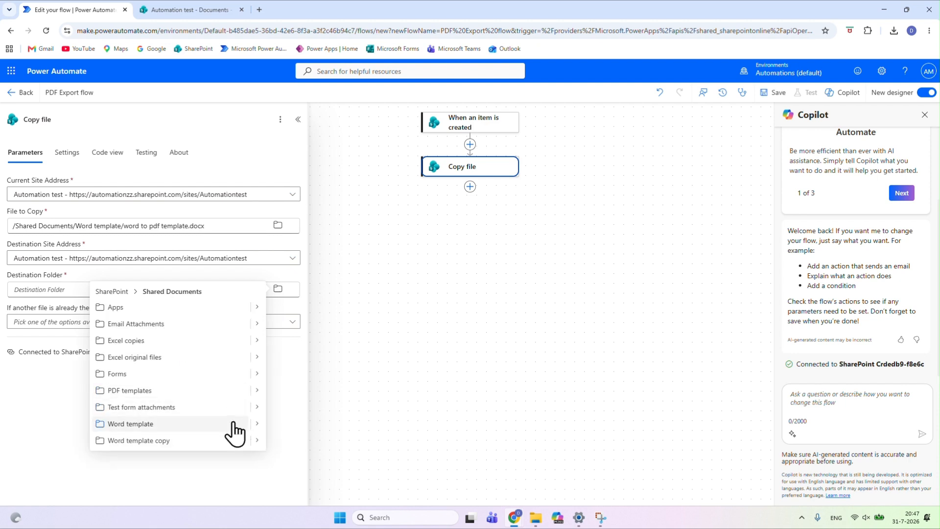
pyautogui.click(203, 438)
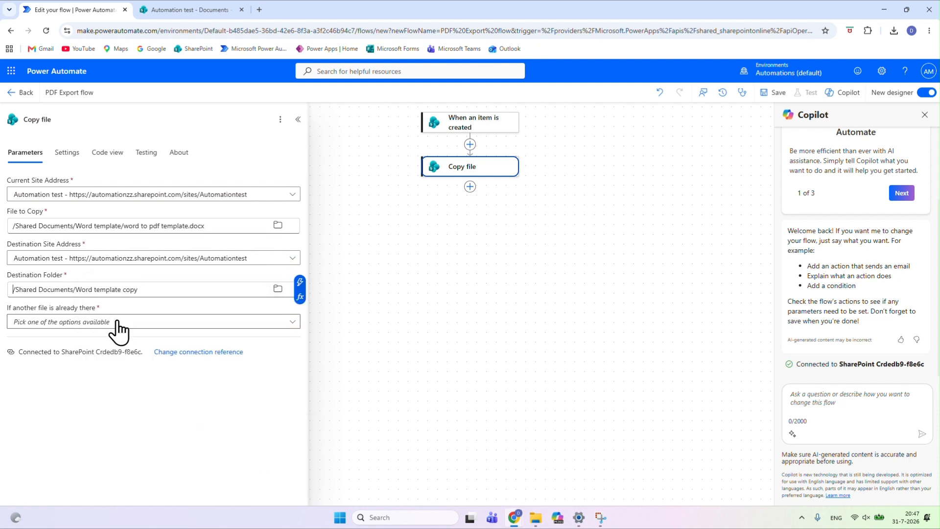
pyautogui.click(115, 321)
pyautogui.click(27, 373)
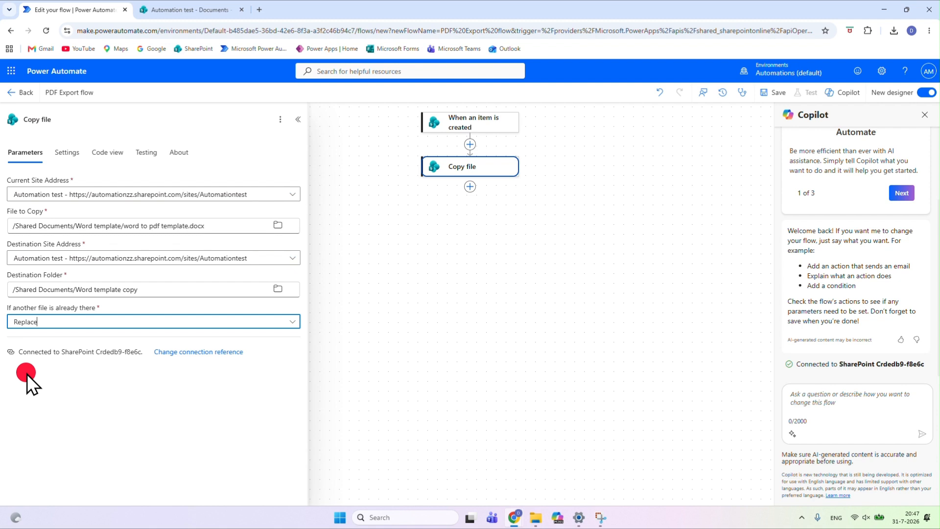
# Add a SharePoint Update file properties action after Copy file, using the Automation test site and the Documents library.
pyautogui.click(470, 186)
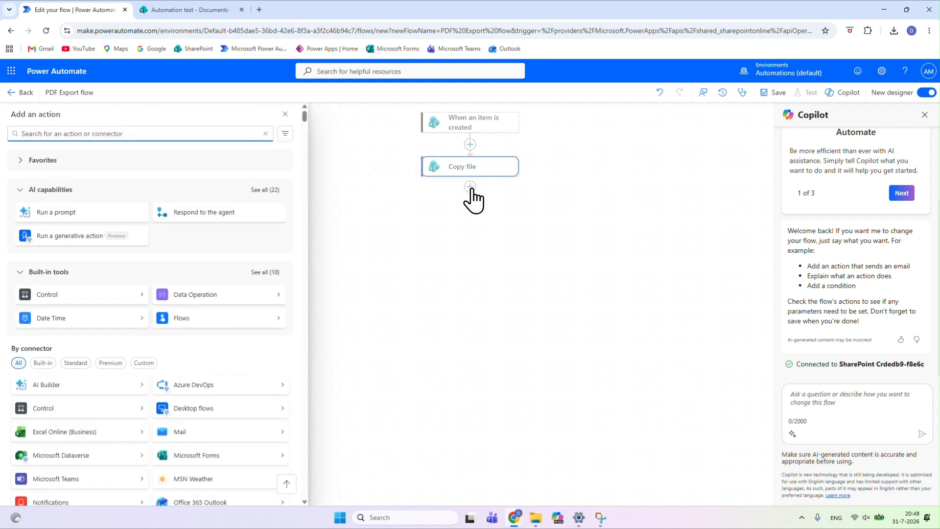
pyautogui.write('upda')
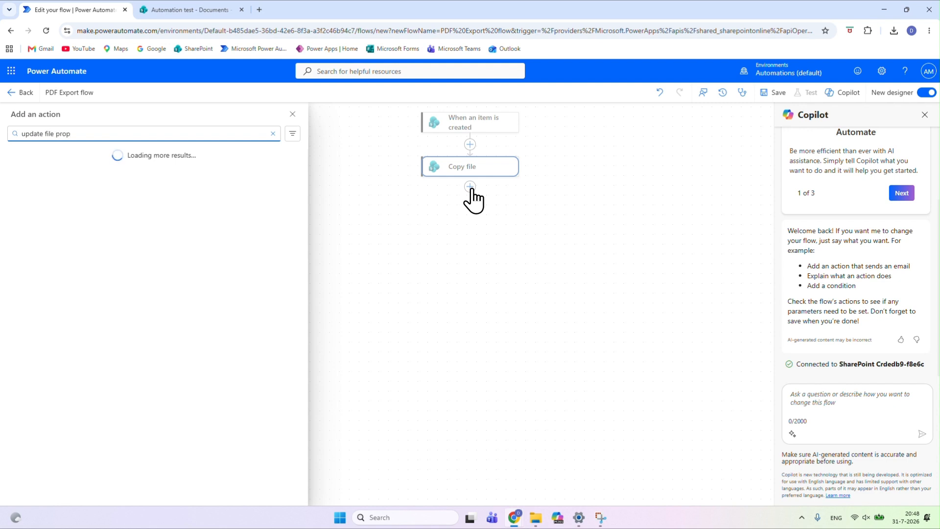
pyautogui.write('te file prop')
pyautogui.click(63, 205)
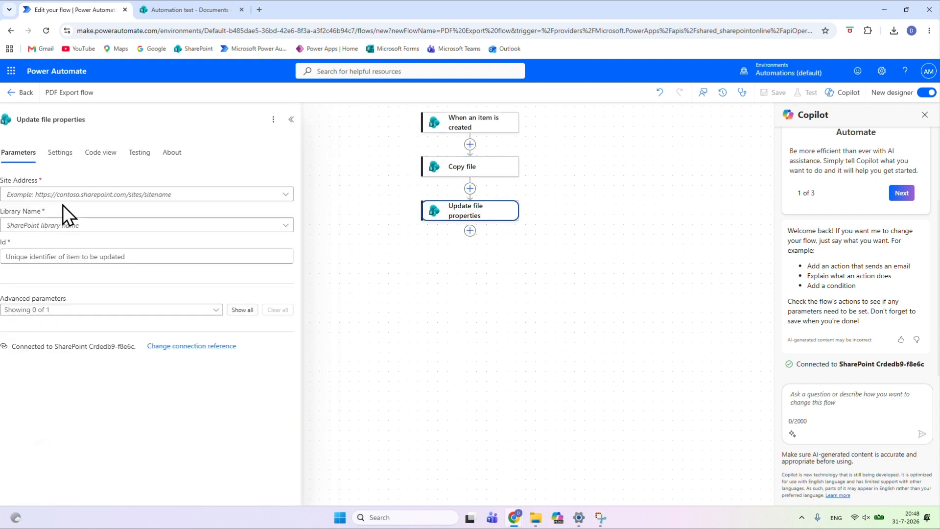
pyautogui.click(69, 195)
pyautogui.click(69, 210)
pyautogui.click(69, 225)
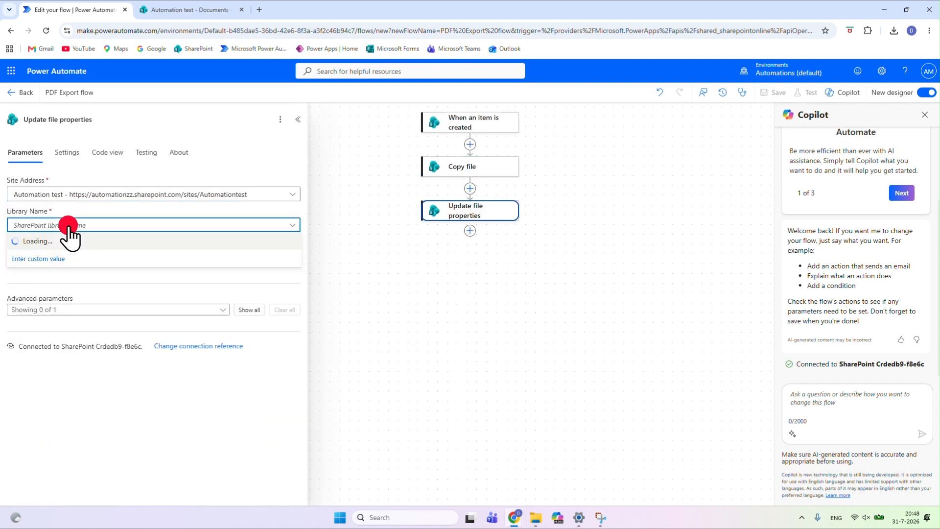
pyautogui.click(70, 241)
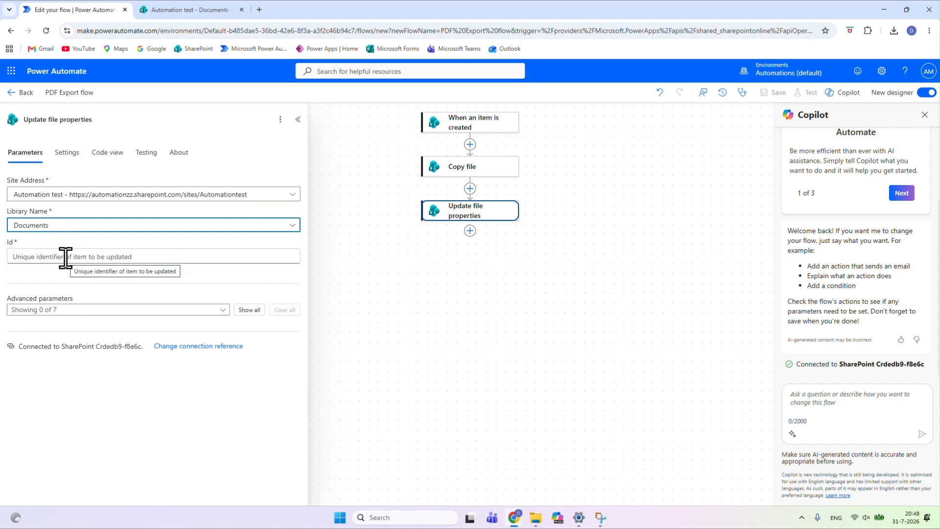
# Set the Update file properties Id to the body/ItemId output of Copy file.
pyautogui.click(65, 257)
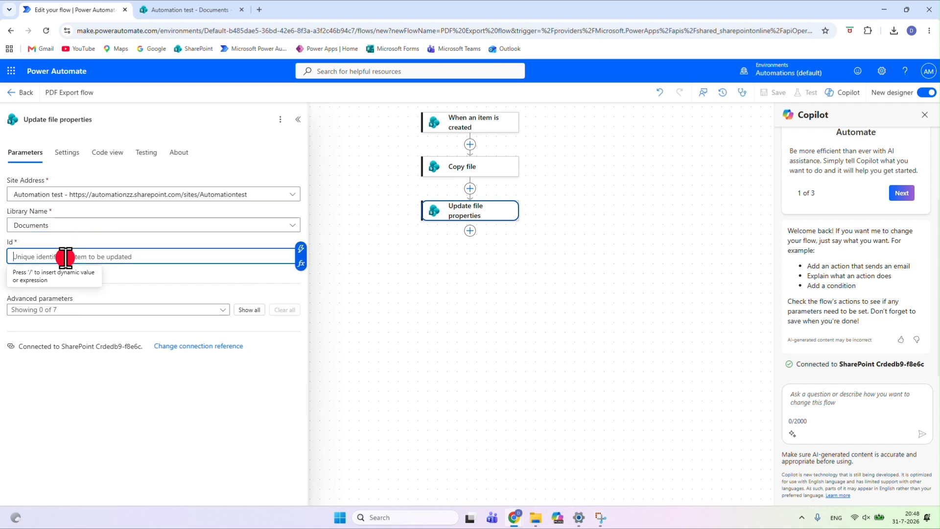
pyautogui.click(300, 249)
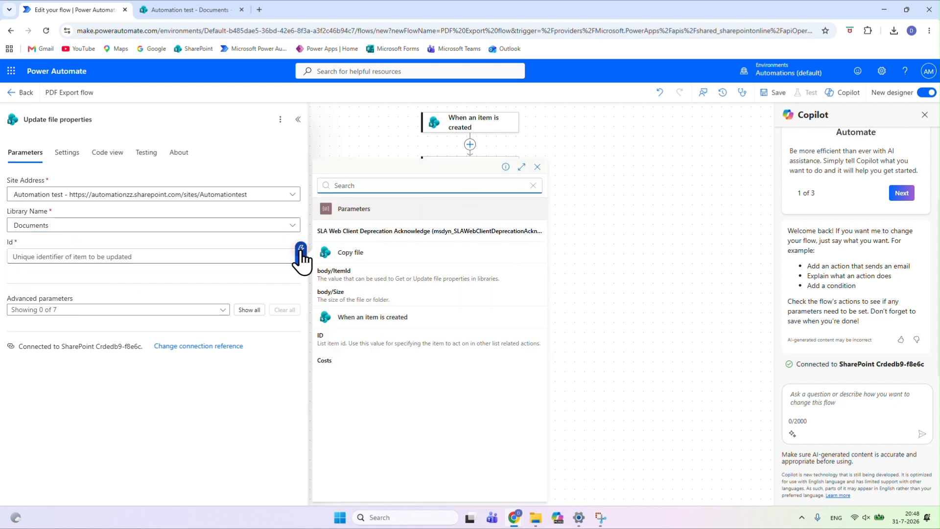
pyautogui.click(363, 278)
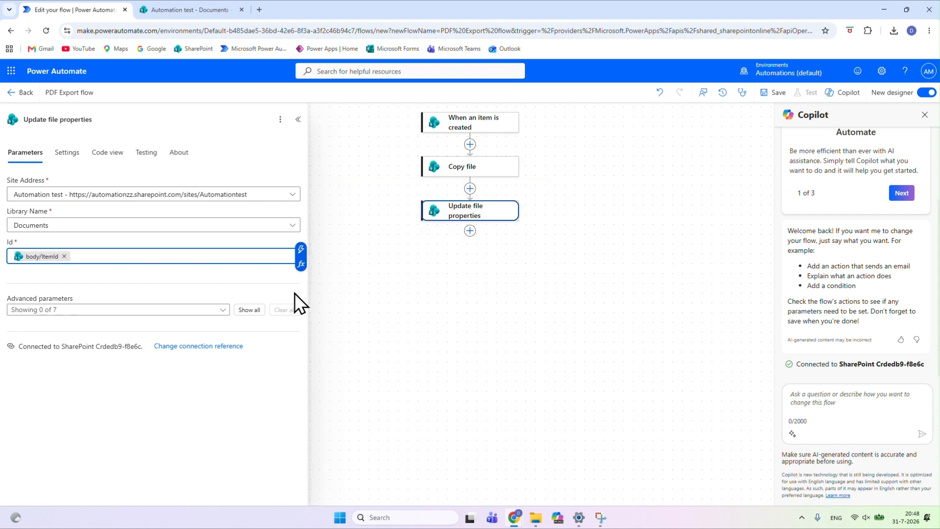
# Show all advanced parameters of Update file properties and fill Description with the trigger's Description value.
pyautogui.click(250, 310)
pyautogui.scroll(-2, 122, 303)
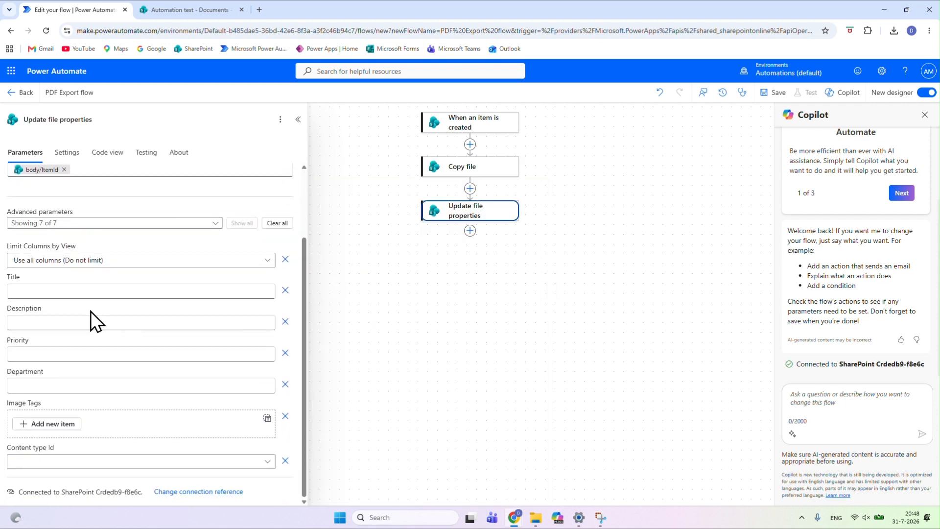
pyautogui.click(80, 321)
pyautogui.click(276, 316)
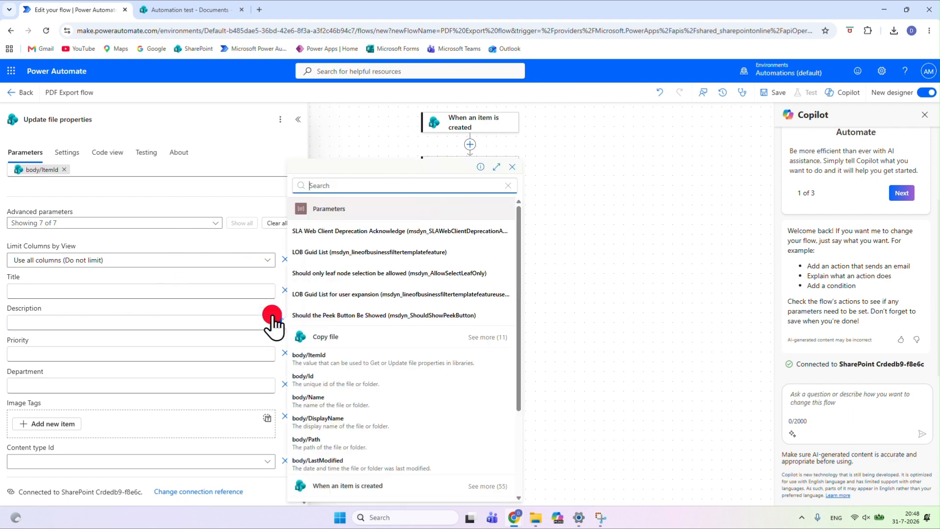
pyautogui.click(336, 426)
# Fill the Priority property with the trigger's Priority Value and the Department property with its Department Value.
pyautogui.click(176, 354)
pyautogui.click(276, 344)
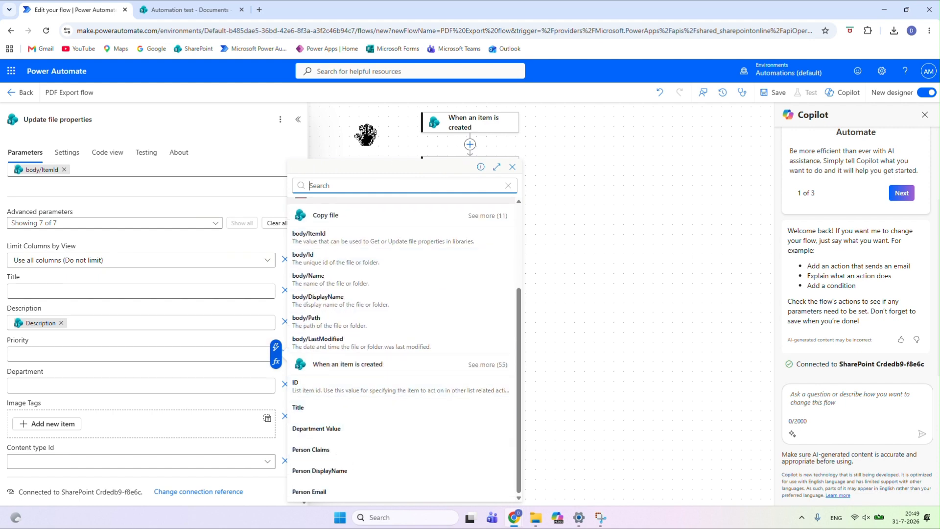
pyautogui.write('prio')
pyautogui.click(343, 274)
pyautogui.click(126, 385)
pyautogui.click(275, 381)
pyautogui.write('depa')
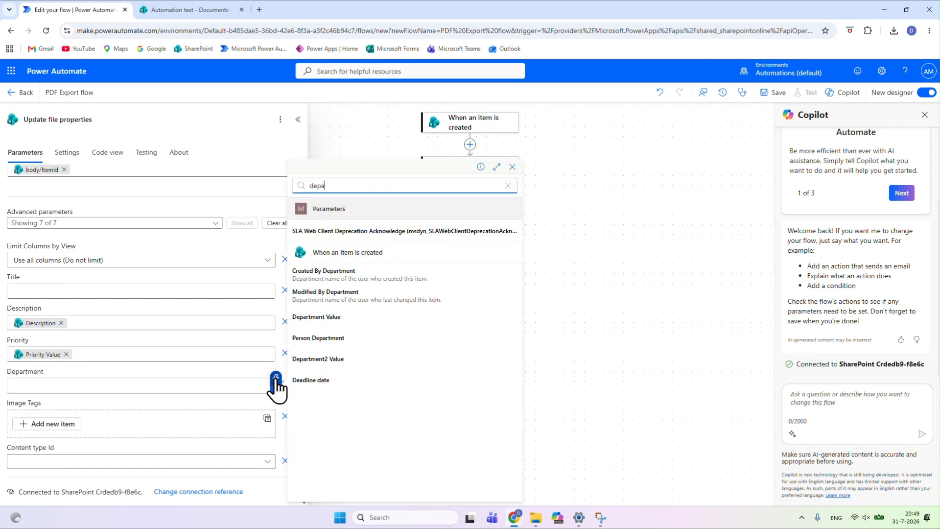
pyautogui.click(338, 320)
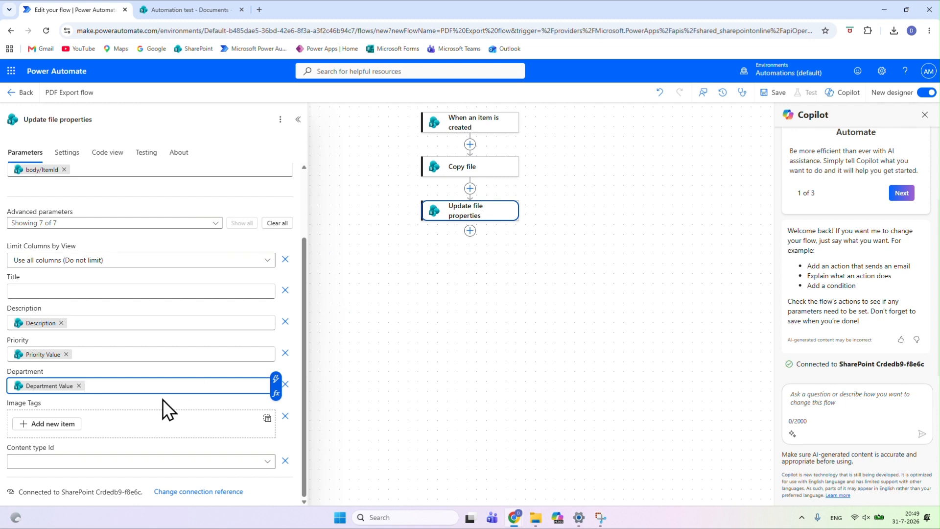
# Add a SharePoint Get file content action at the flow's end, with the Automation test site and Copy file's body/Id as file identifier.
pyautogui.click(470, 231)
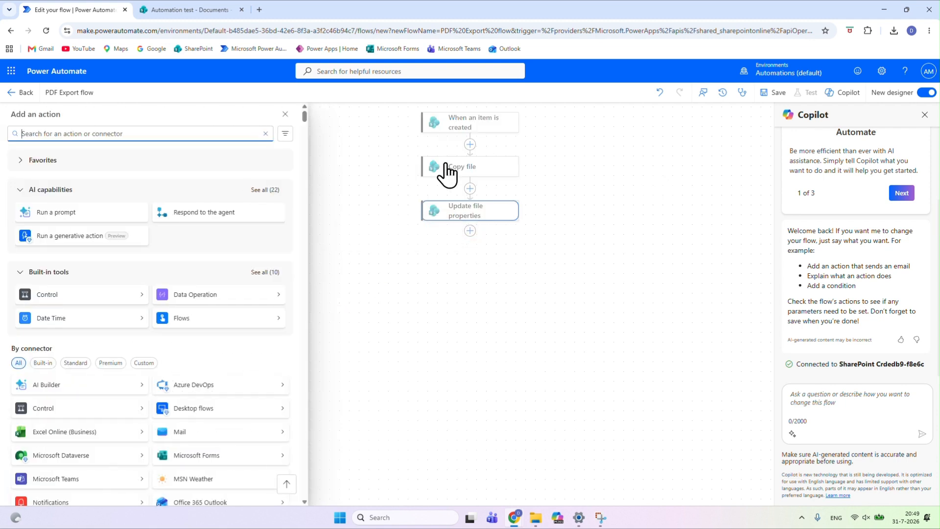
pyautogui.write('get file content')
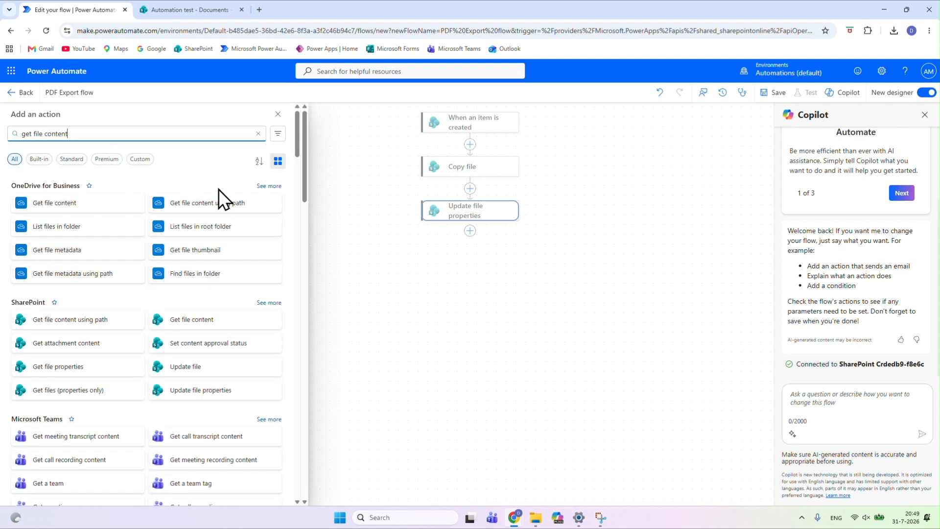
pyautogui.click(188, 319)
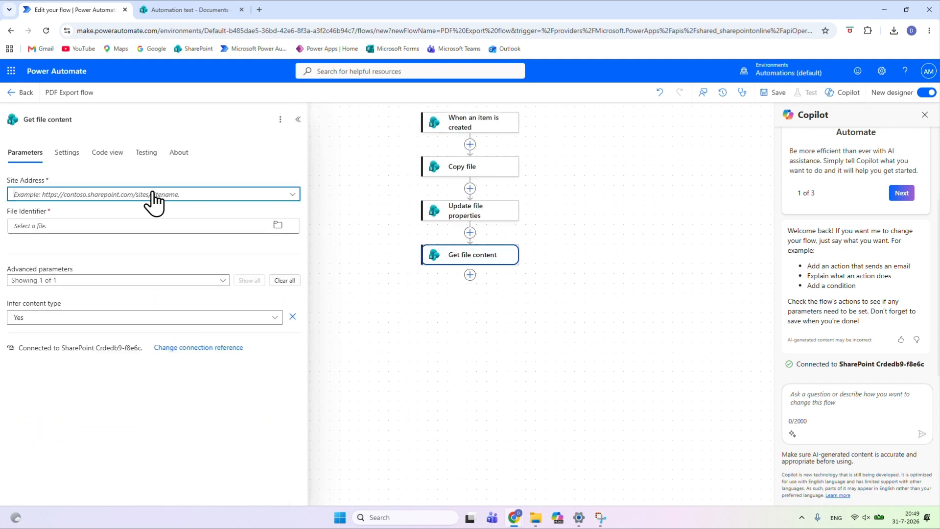
pyautogui.click(235, 225)
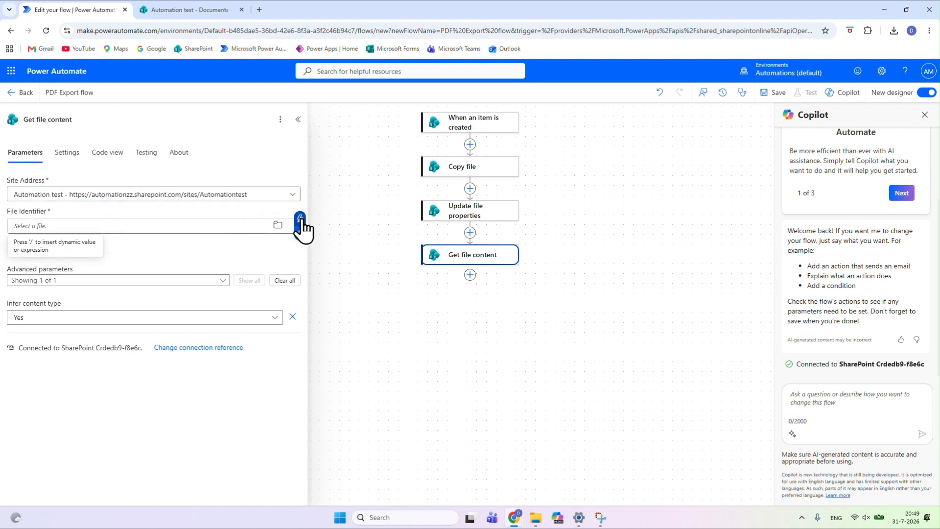
pyautogui.click(303, 225)
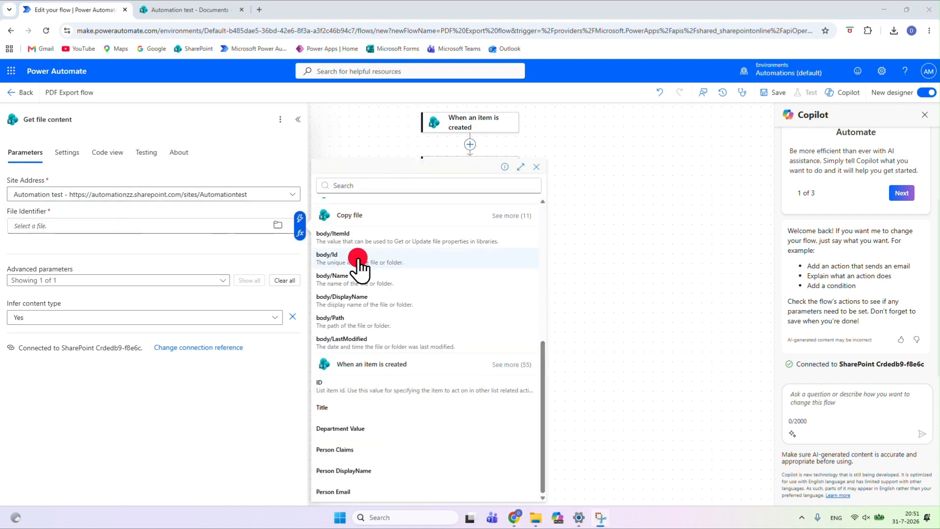
pyautogui.click(357, 256)
# Add a OneDrive for Business Create file action after Get file content, with the Root folder as its folder path.
pyautogui.click(470, 274)
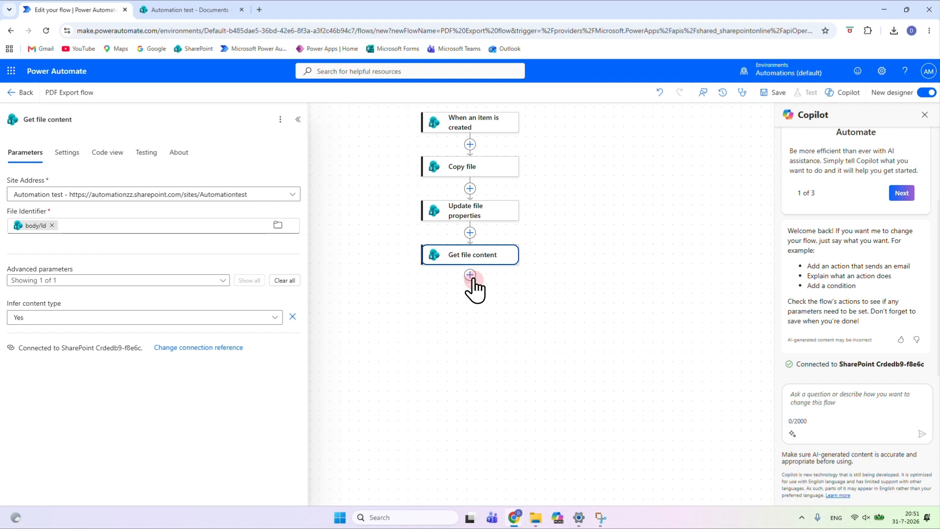
pyautogui.write('create file')
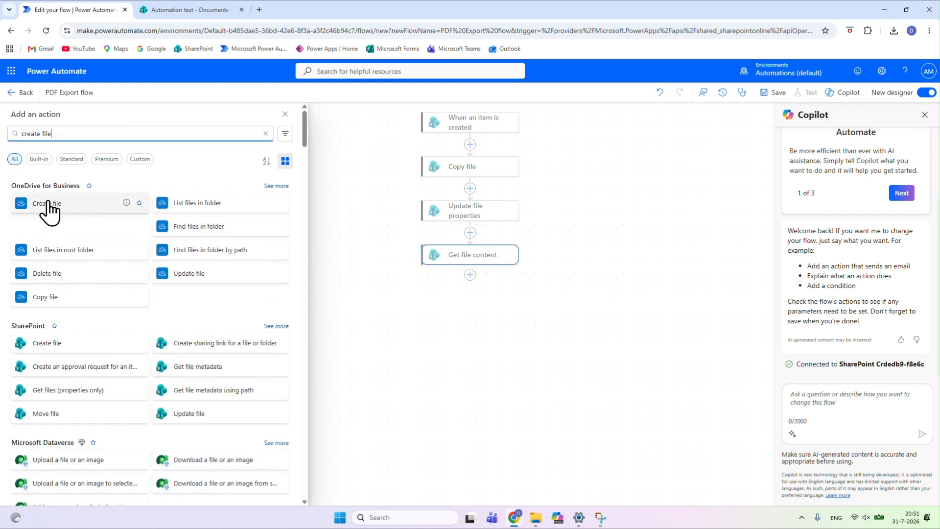
pyautogui.click(44, 202)
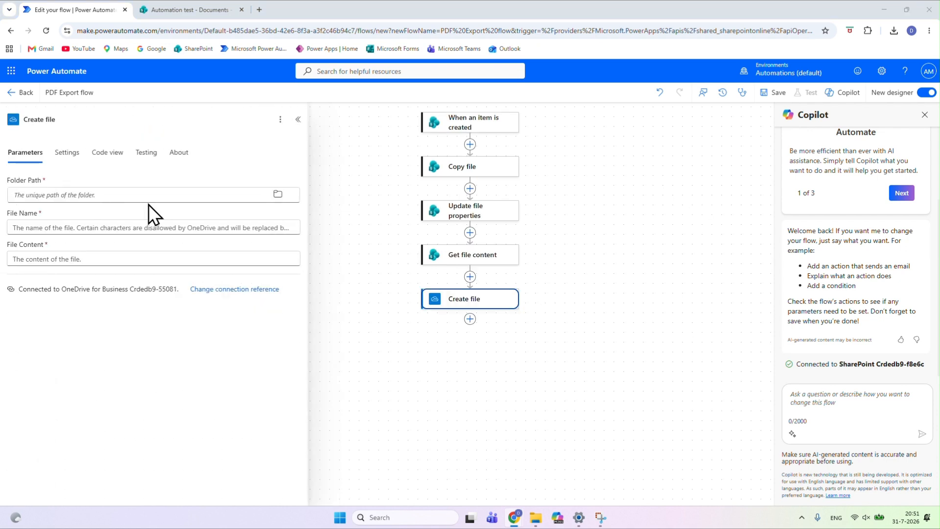
pyautogui.click(277, 194)
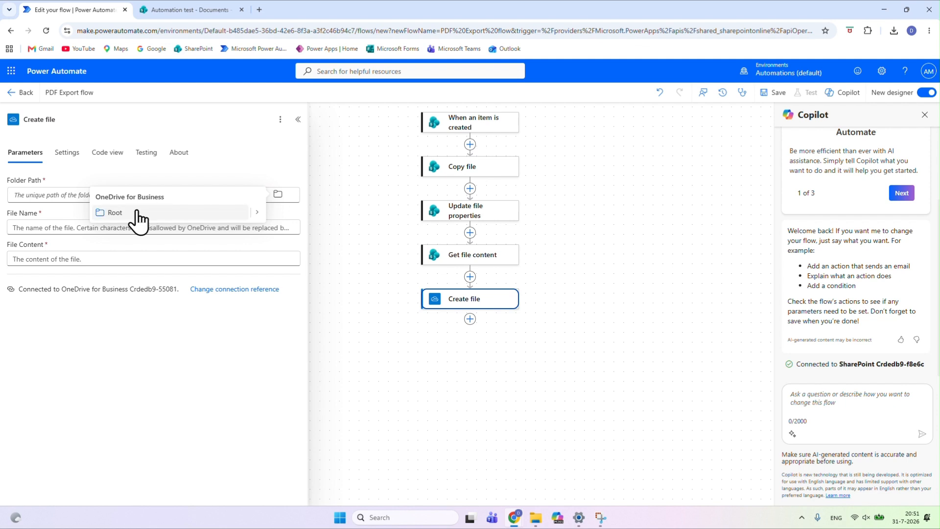
pyautogui.click(137, 213)
# Set the Create file action's file name to the expression concat('Filled_', triggerOutputs()?['body/ID'], '.docx').
pyautogui.click(290, 228)
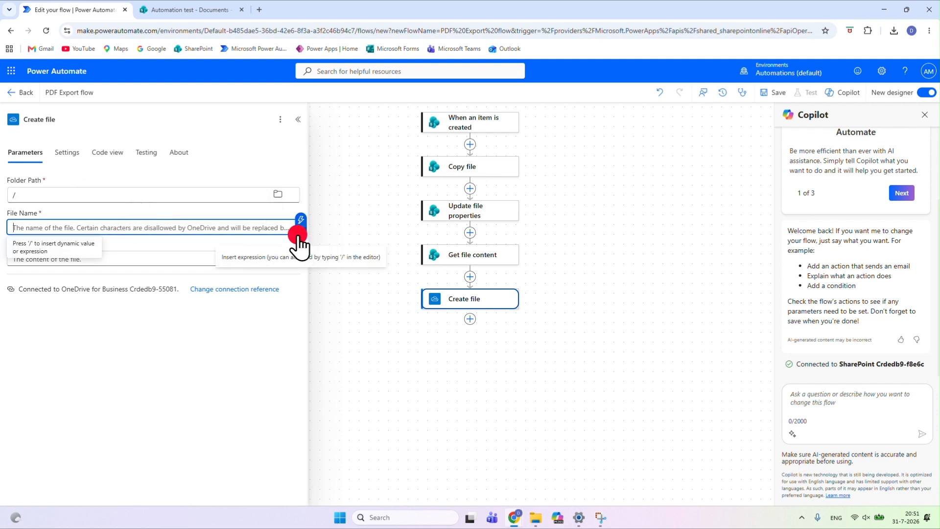
pyautogui.click(297, 236)
pyautogui.write("concat('Filled_', triggerOutputs()?['body/ID'], '.docx')")
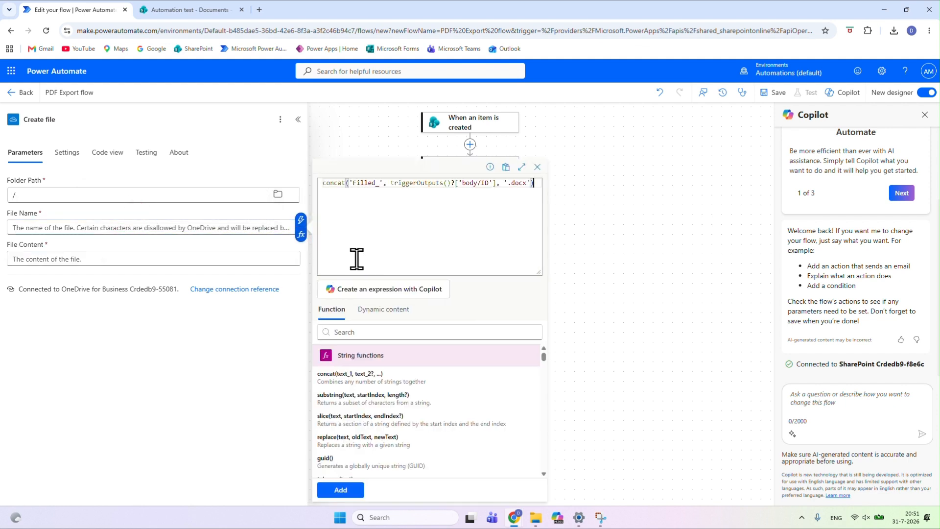
pyautogui.click(341, 489)
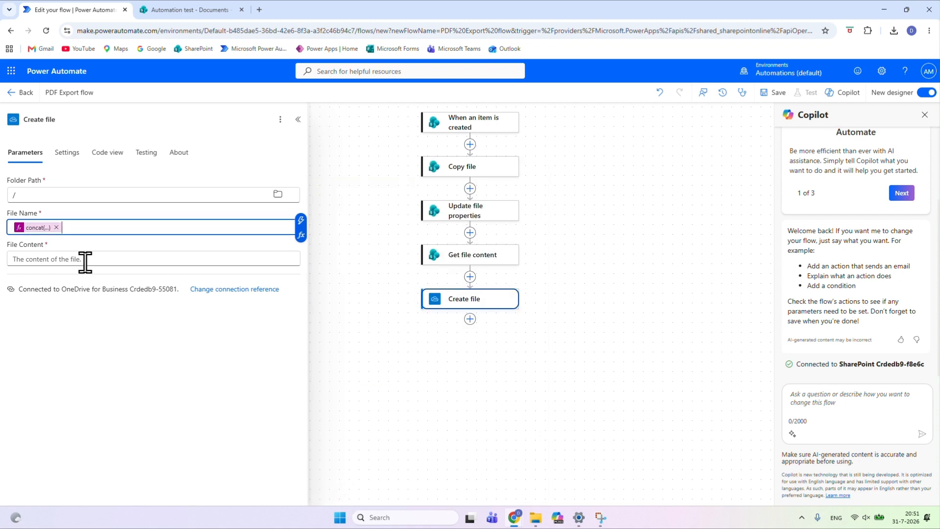
# Set the OneDrive Create file action's file content to the File Content output of Get file content.
pyautogui.click(85, 261)
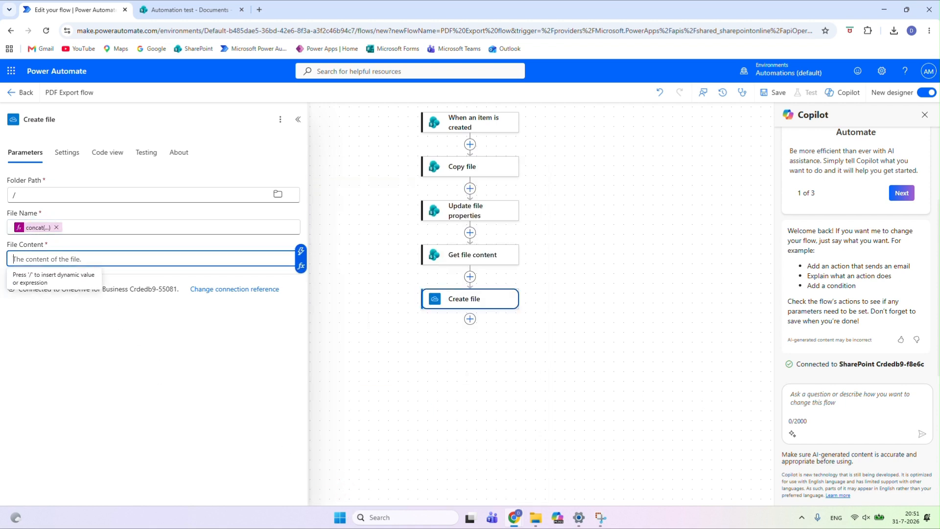
pyautogui.click(301, 251)
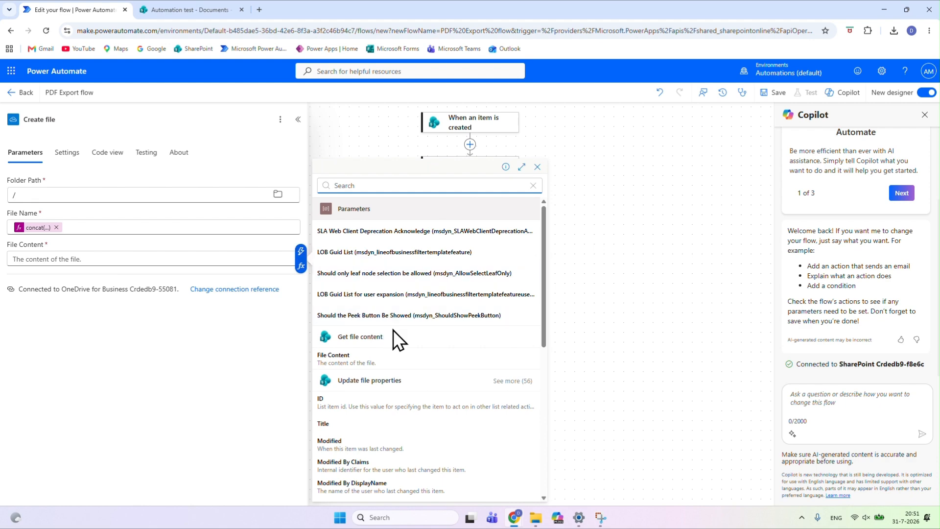
pyautogui.scroll(-1, 401, 374)
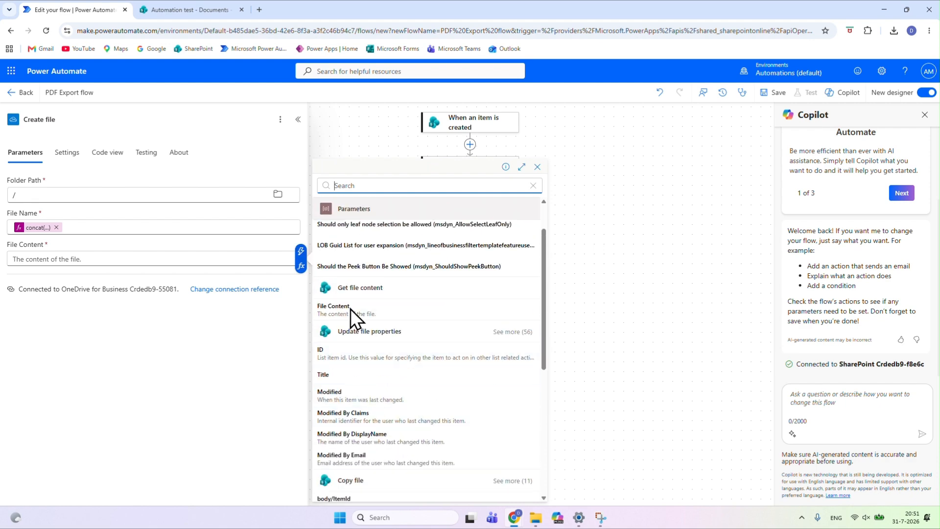
pyautogui.click(361, 312)
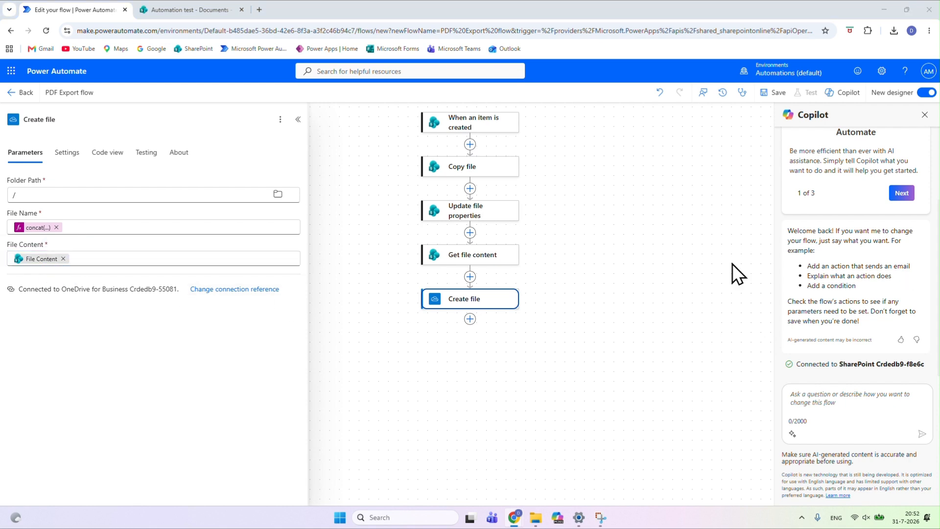
# Add a OneDrive for Business Convert file action after Create file, with Create file's Id as the file and PDF as target type.
pyautogui.click(470, 319)
pyautogui.write('convert file')
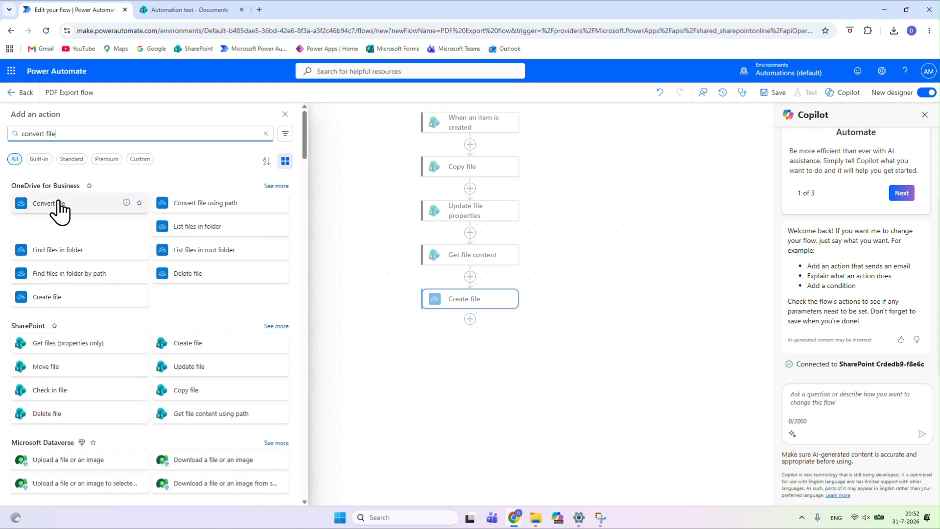
pyautogui.click(56, 203)
pyautogui.click(89, 196)
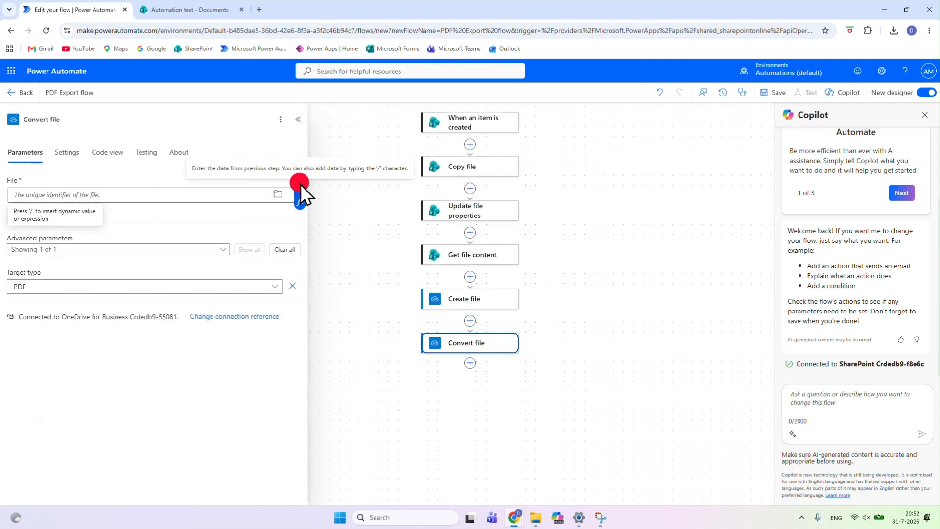
pyautogui.click(299, 187)
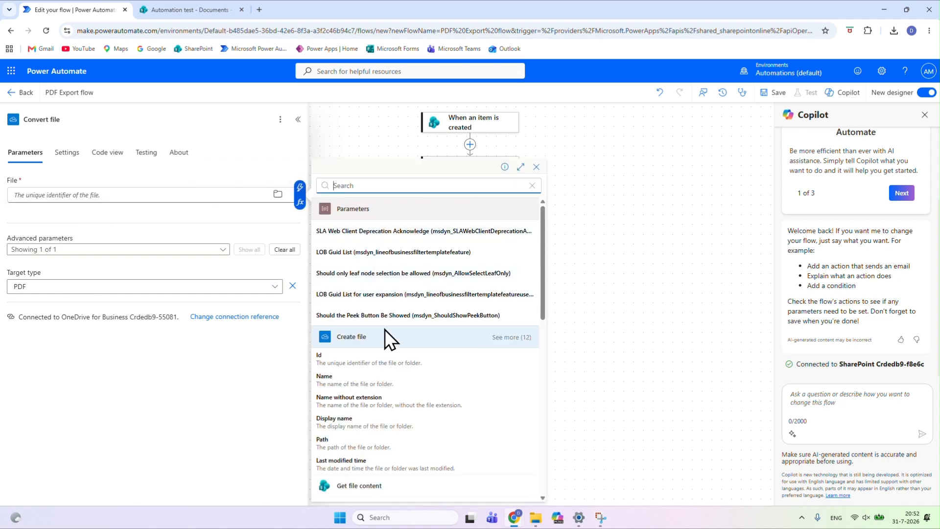
pyautogui.click(379, 354)
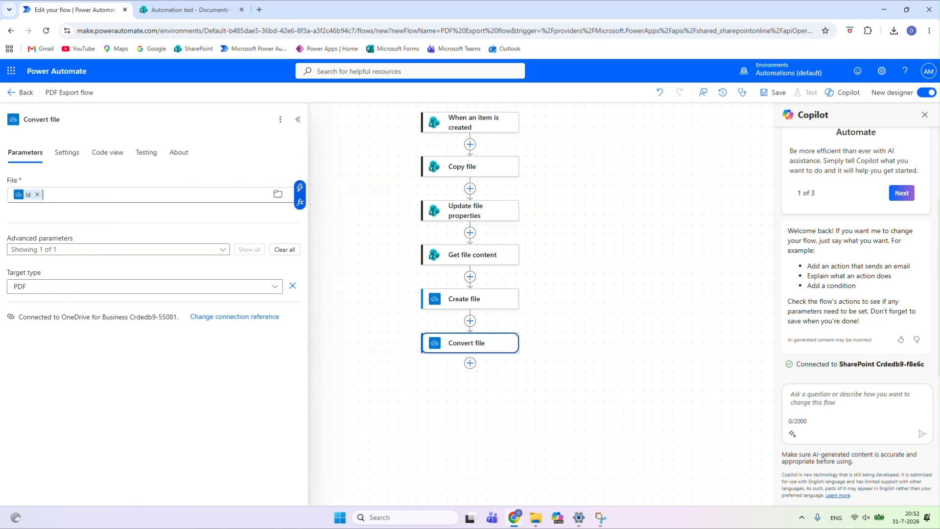
pyautogui.click(38, 285)
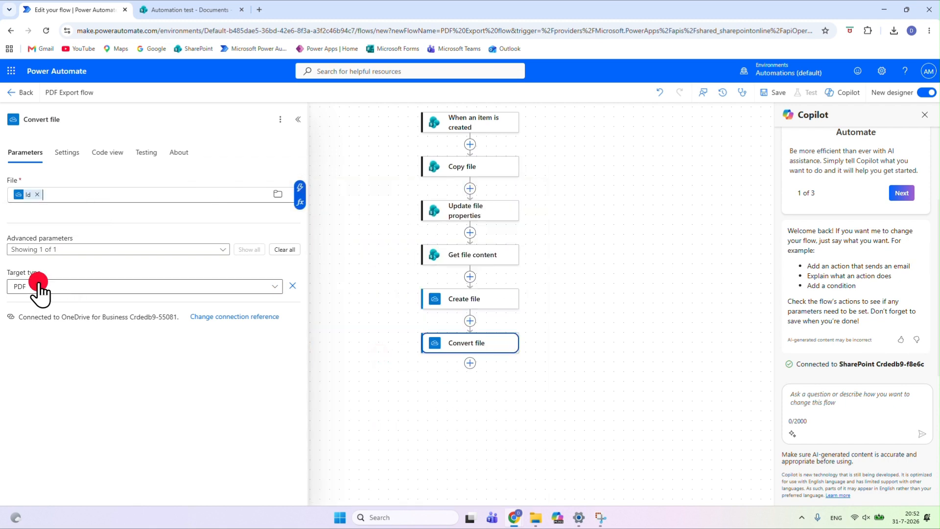
pyautogui.click(27, 356)
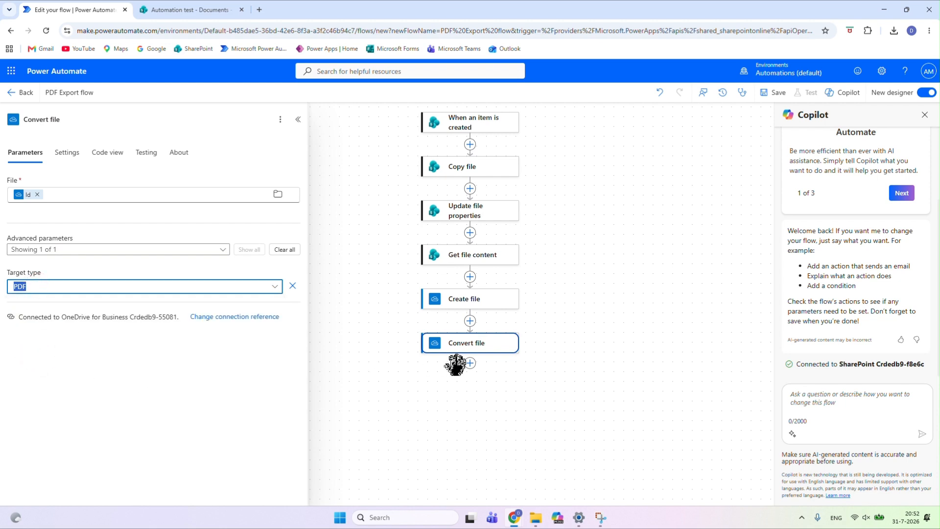
# Add a SharePoint Create file action after Convert file, with the Automation test site and the folder path /Shared Documents/PDF templates.
pyautogui.click(470, 363)
pyautogui.write('create file')
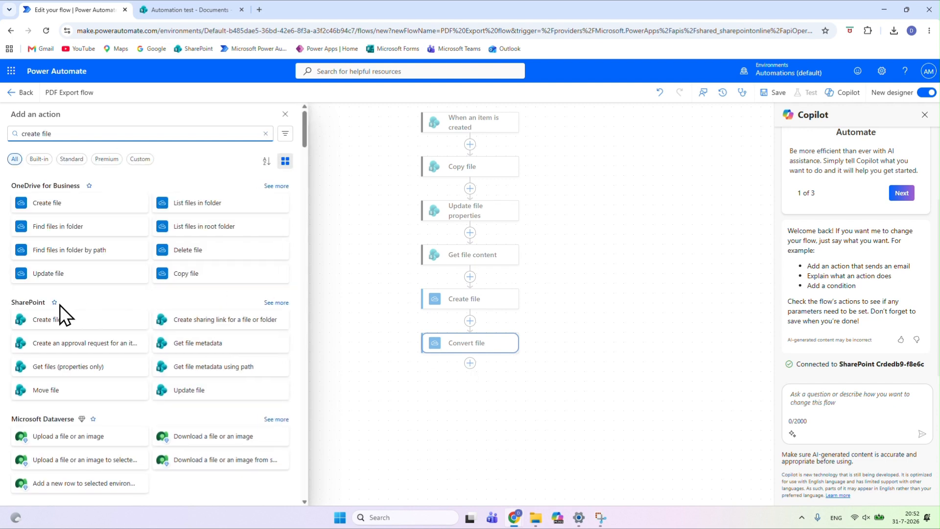
pyautogui.click(56, 319)
pyautogui.click(103, 195)
pyautogui.click(93, 212)
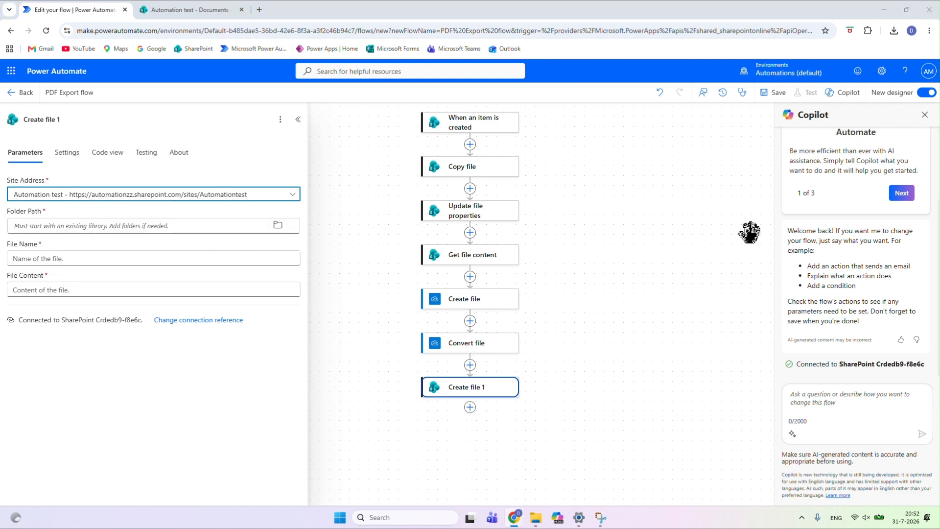
pyautogui.click(277, 225)
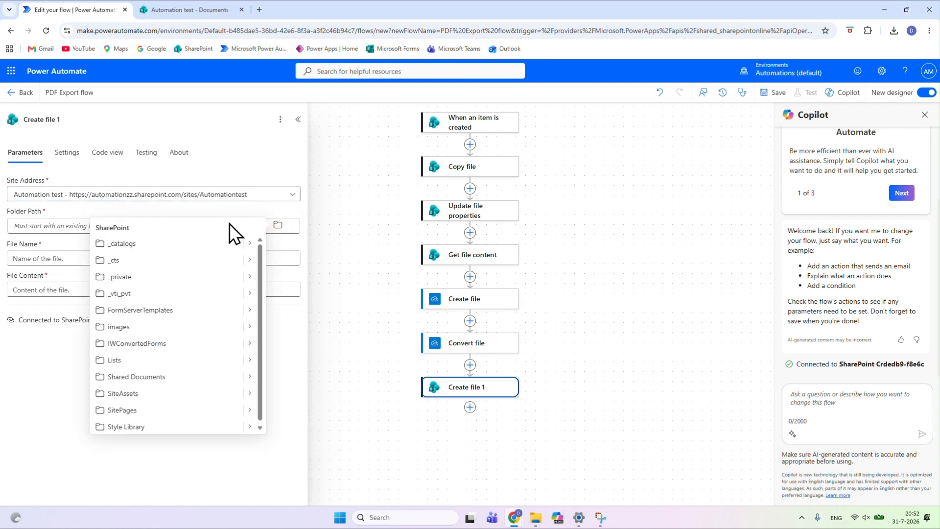
pyautogui.click(251, 381)
pyautogui.click(208, 328)
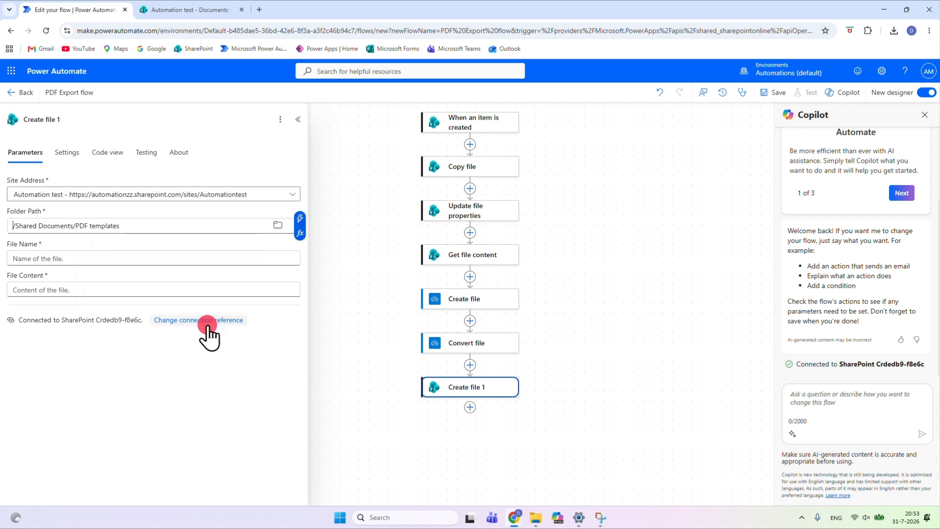
# Set the SharePoint file's name to the expression concat('Document_', triggerOutputs()?['body/ID'], '.pdf') and its content to Convert file's File content.
pyautogui.click(62, 255)
pyautogui.click(300, 265)
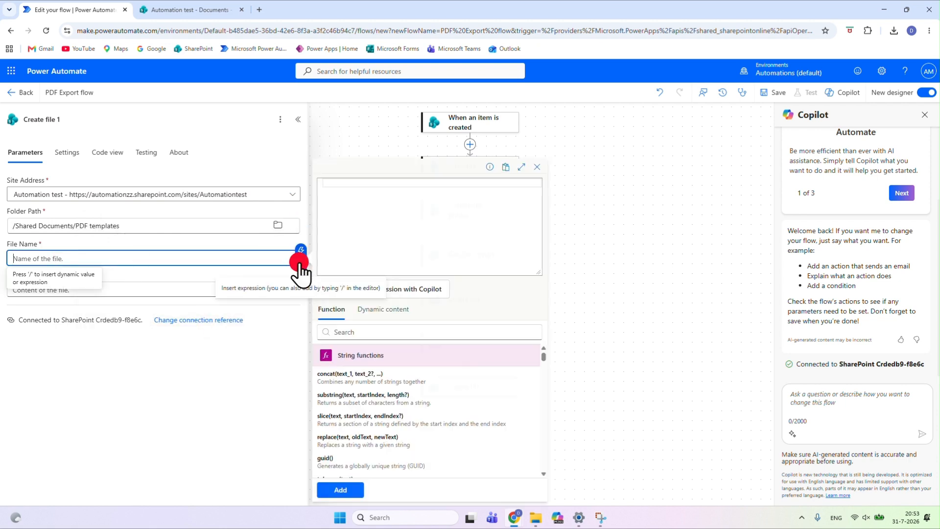
pyautogui.write("concat('Document_', triggerOutputs()?['body/ID'], '.pdf')")
pyautogui.click(342, 489)
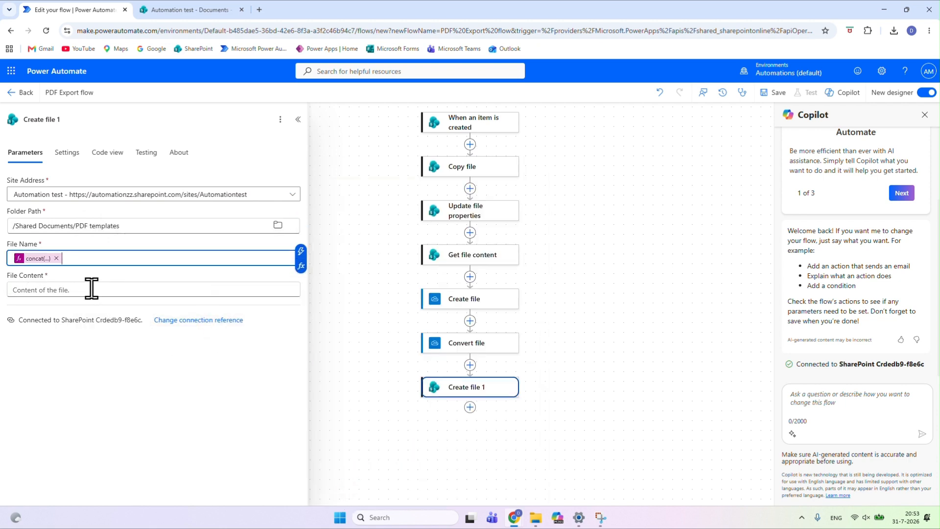
pyautogui.click(90, 288)
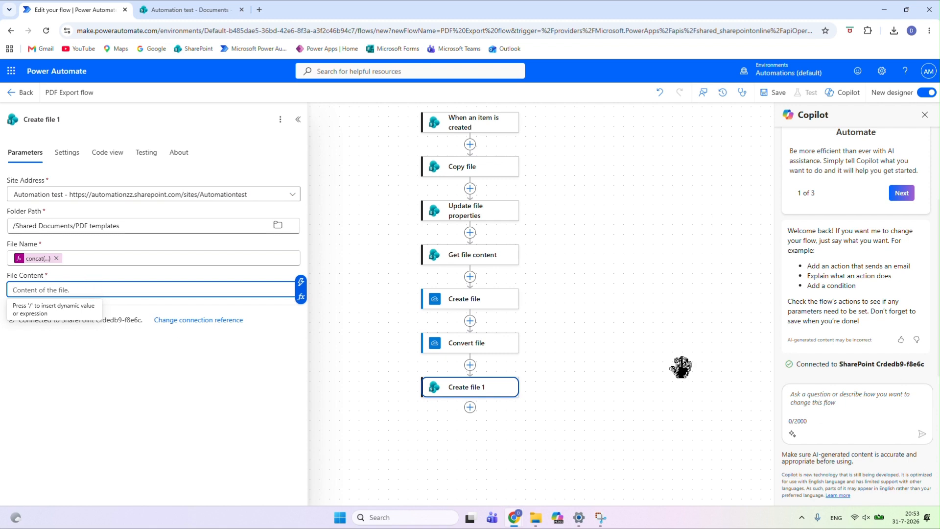
pyautogui.click(301, 283)
pyautogui.click(373, 381)
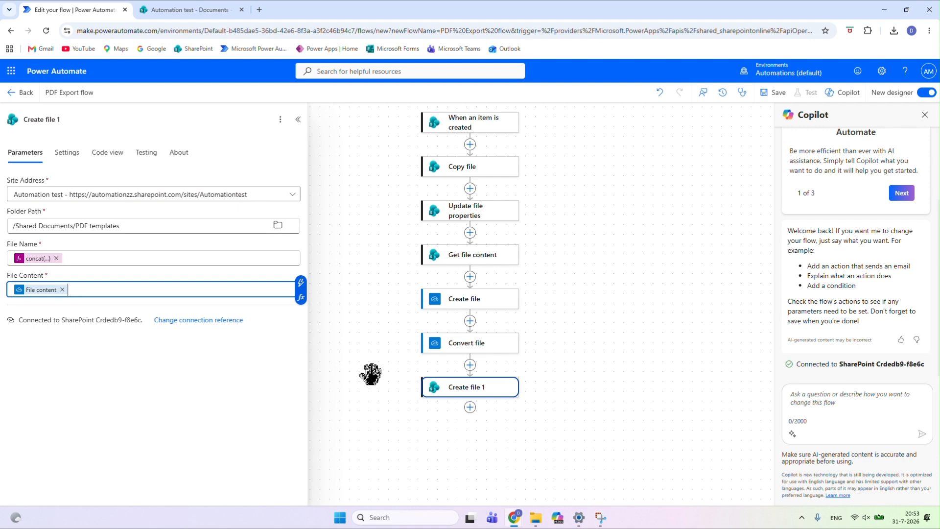
# Save the PDF Export flow and start a manual test run.
pyautogui.click(774, 95)
pyautogui.click(805, 92)
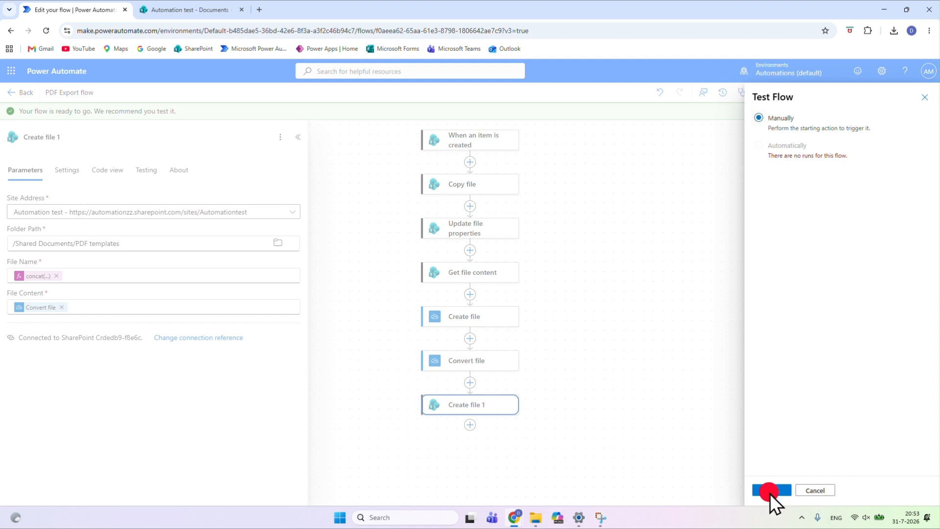
pyautogui.click(770, 490)
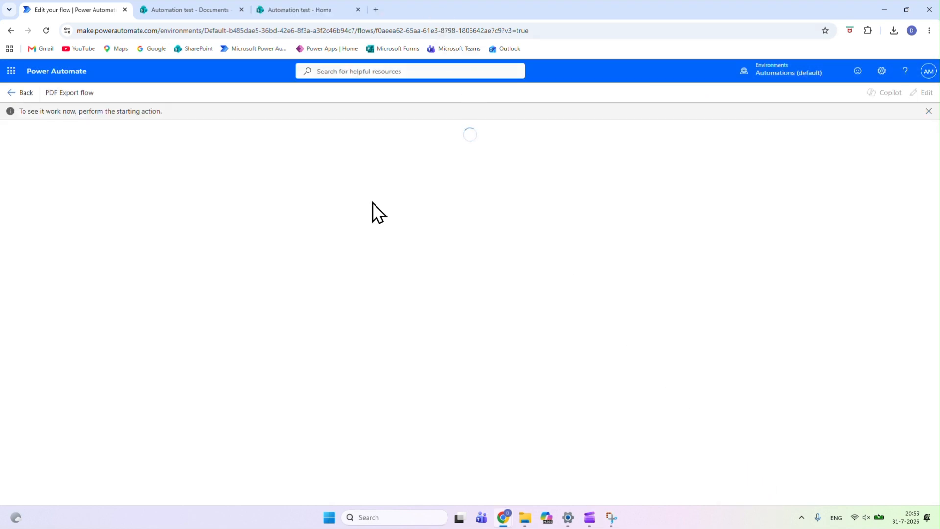
# Switch to the Automation test SharePoint site and open the Automation list, also checking the Word template folder.
pyautogui.click(297, 11)
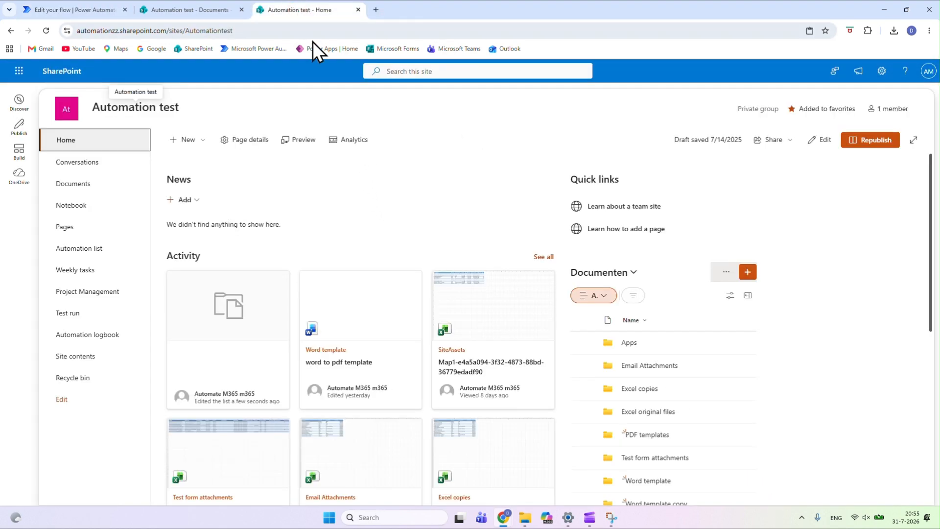
pyautogui.click(87, 249)
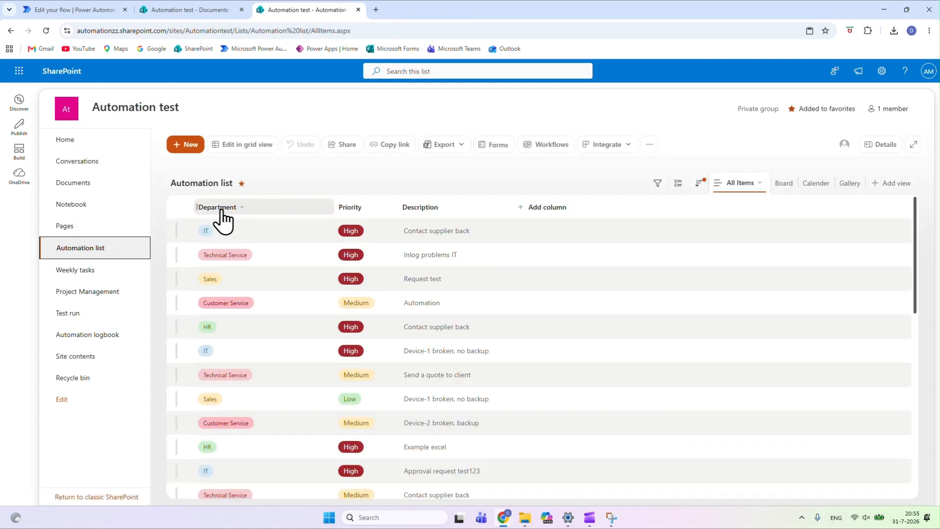
pyautogui.click(209, 14)
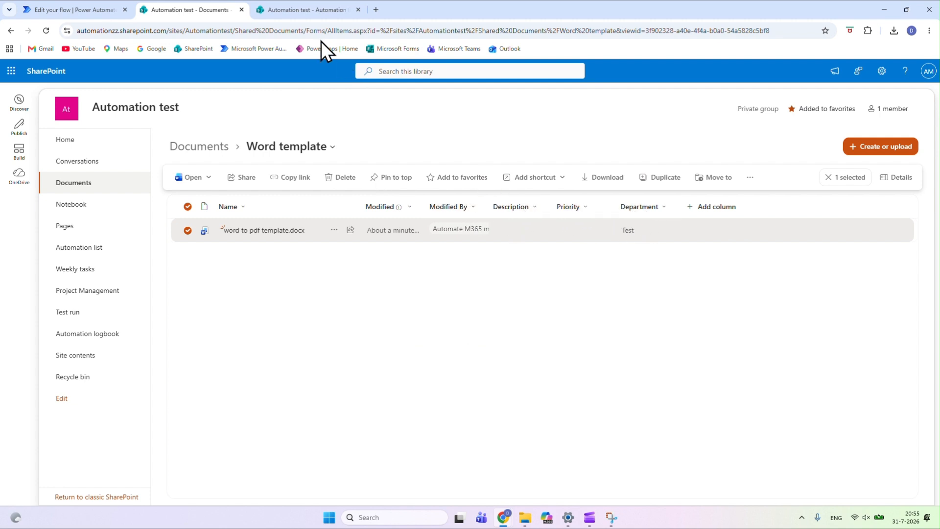
pyautogui.click(300, 10)
# Create an item in the Automation list with Description Test, Priority High and Department HR, and save it.
pyautogui.click(186, 144)
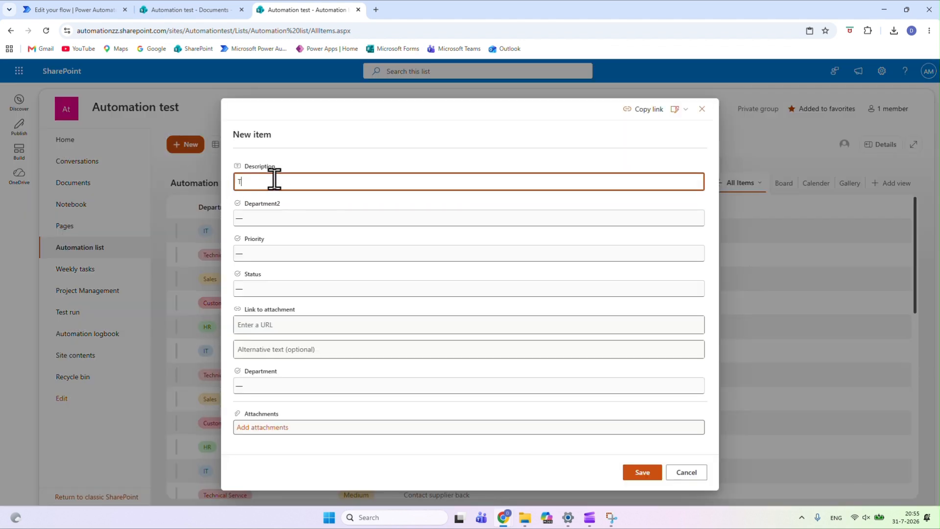
pyautogui.click(269, 253)
pyautogui.click(271, 275)
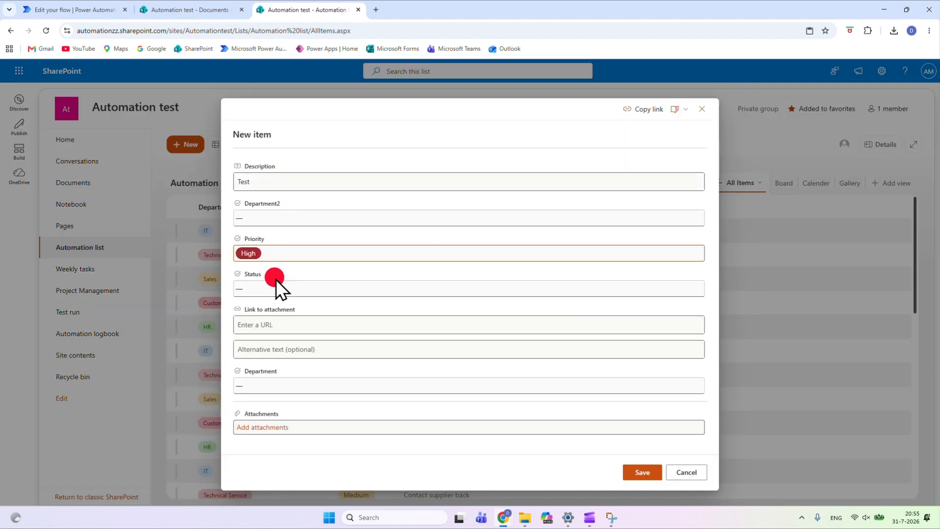
pyautogui.click(279, 384)
pyautogui.click(274, 431)
pyautogui.click(641, 472)
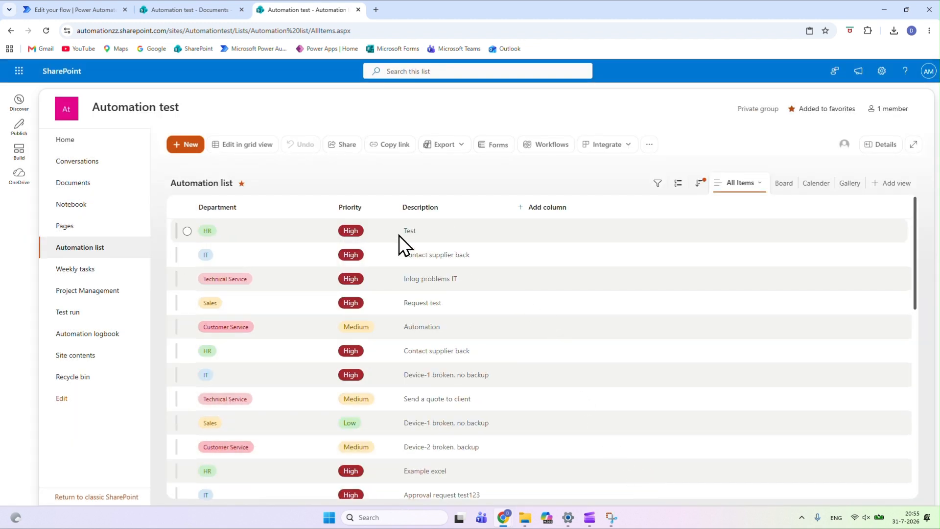
pyautogui.click(187, 230)
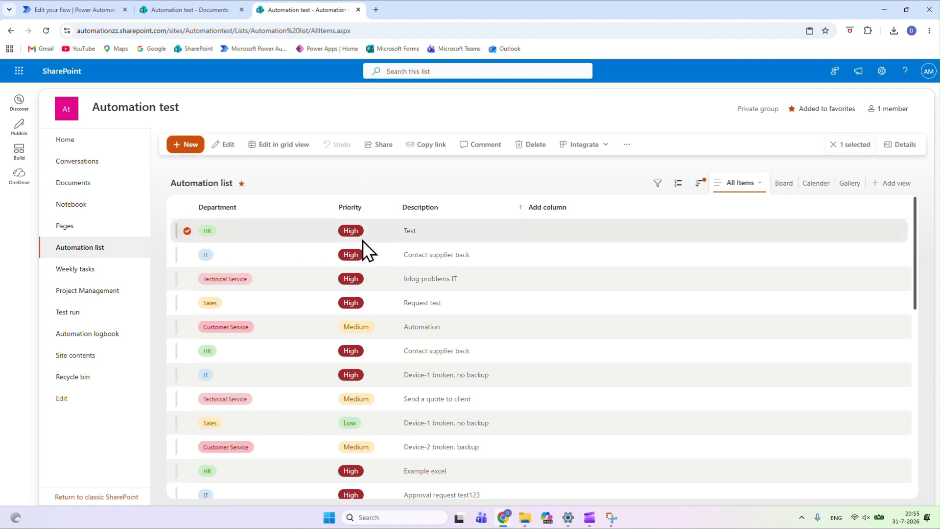
pyautogui.click(187, 230)
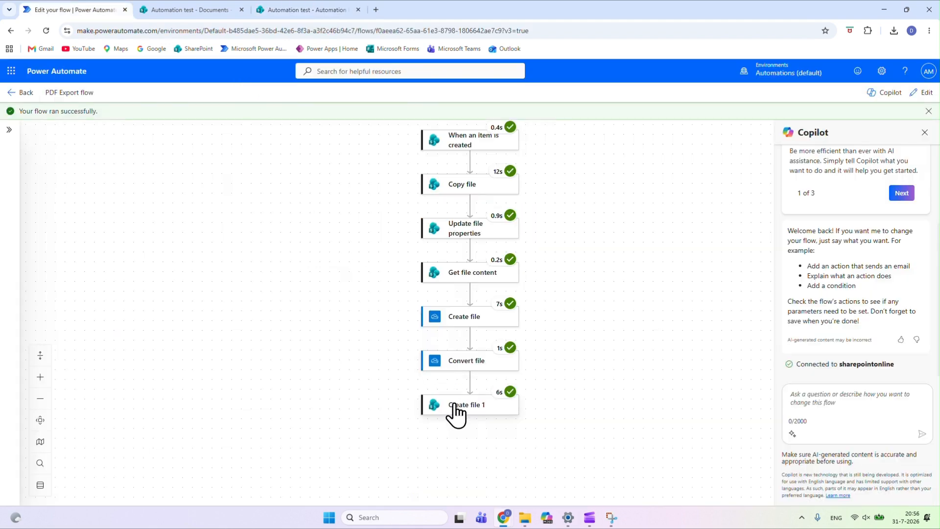
# Open the Word template copy folder in the site's Documents library and check the copied document's Description, Priority and Department.
pyautogui.click(190, 13)
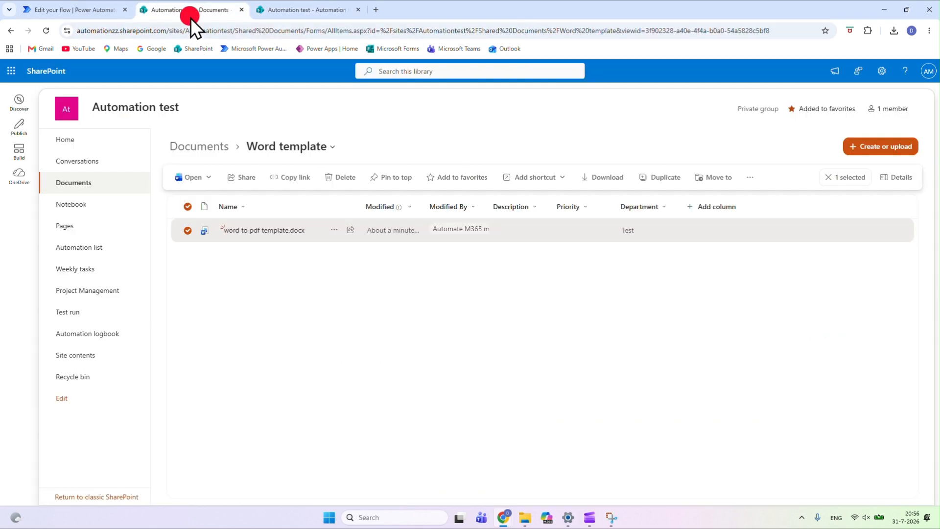
pyautogui.click(95, 179)
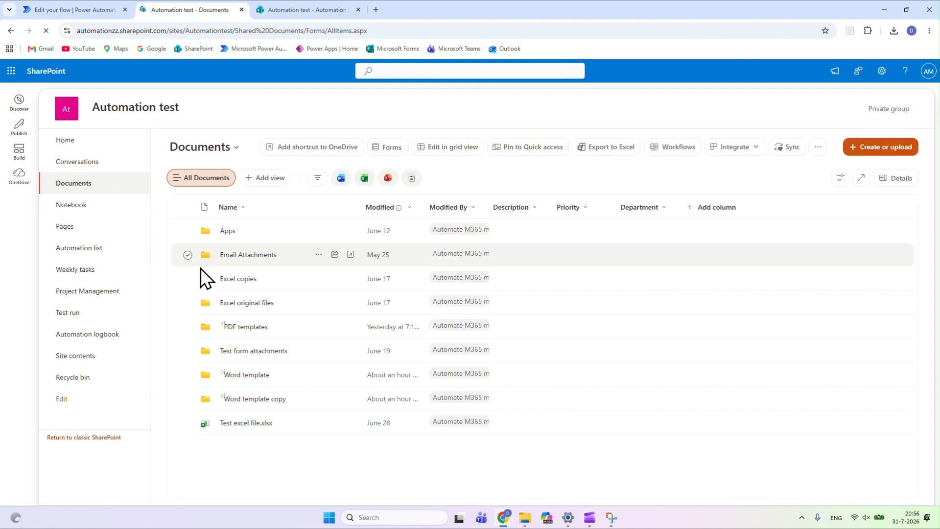
pyautogui.click(256, 398)
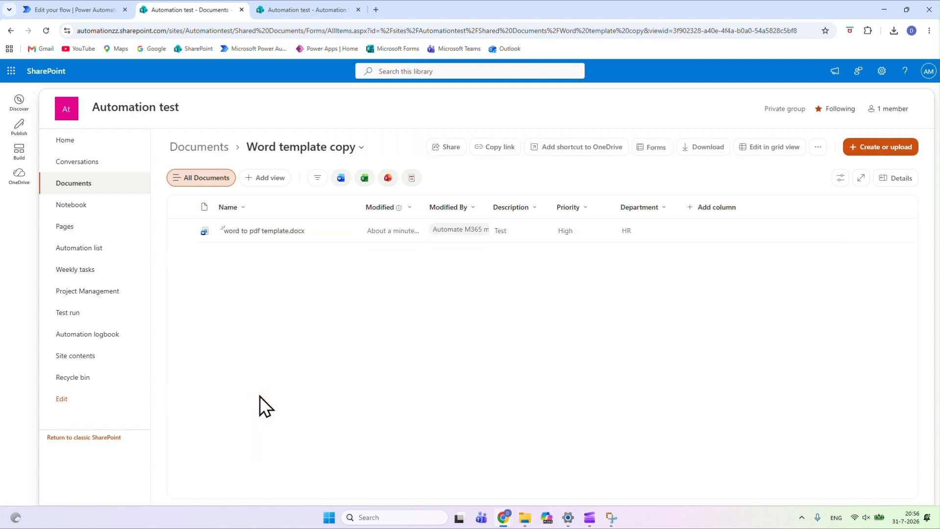
pyautogui.click(497, 231)
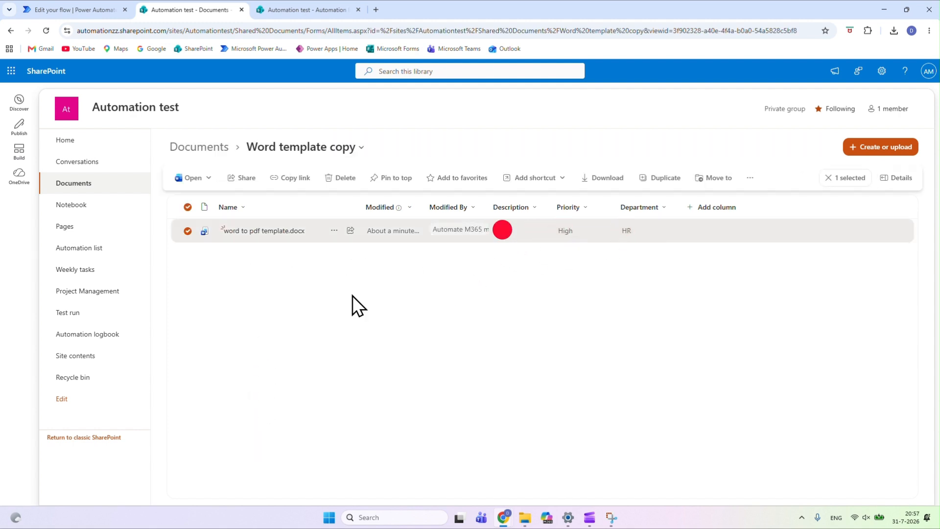
# Open the generated PDF from the PDF templates folder and examine whether its text matches the new list item.
pyautogui.click(176, 148)
pyautogui.click(250, 328)
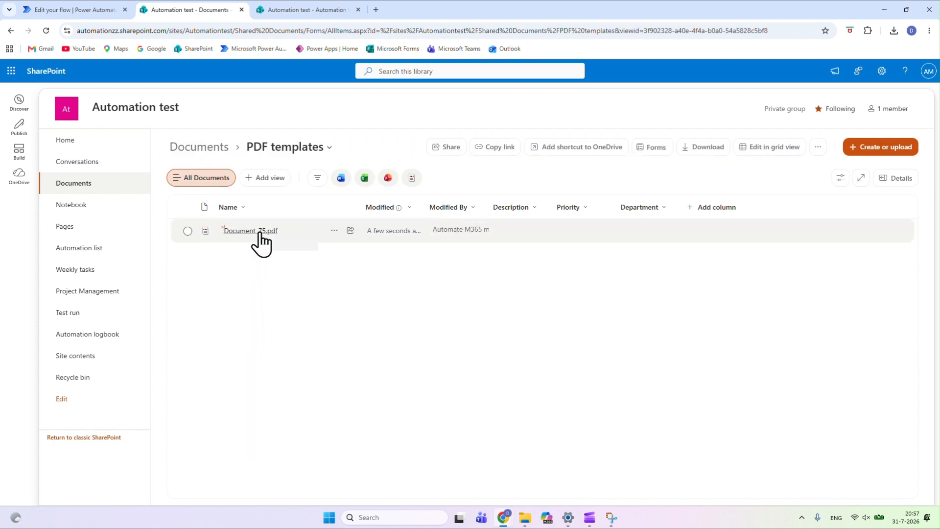
pyautogui.click(260, 231)
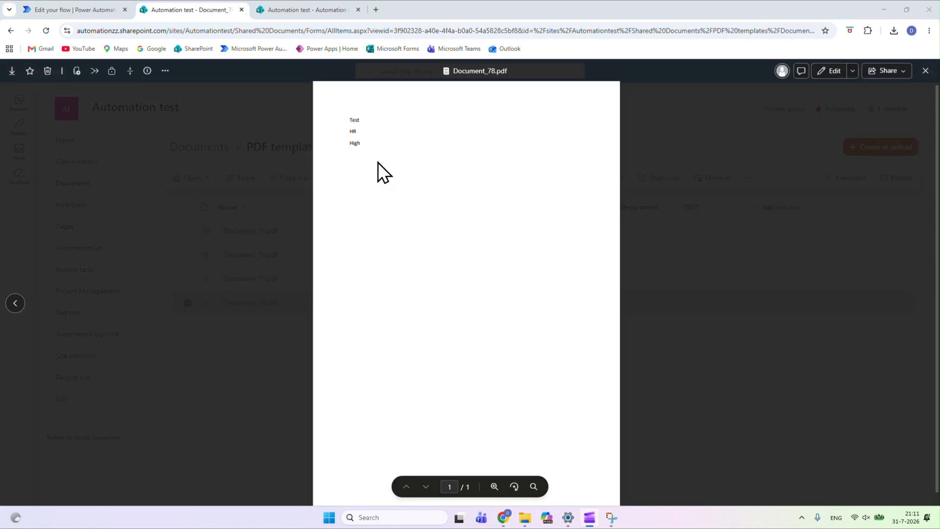
pyautogui.scroll(5, 368, 155)
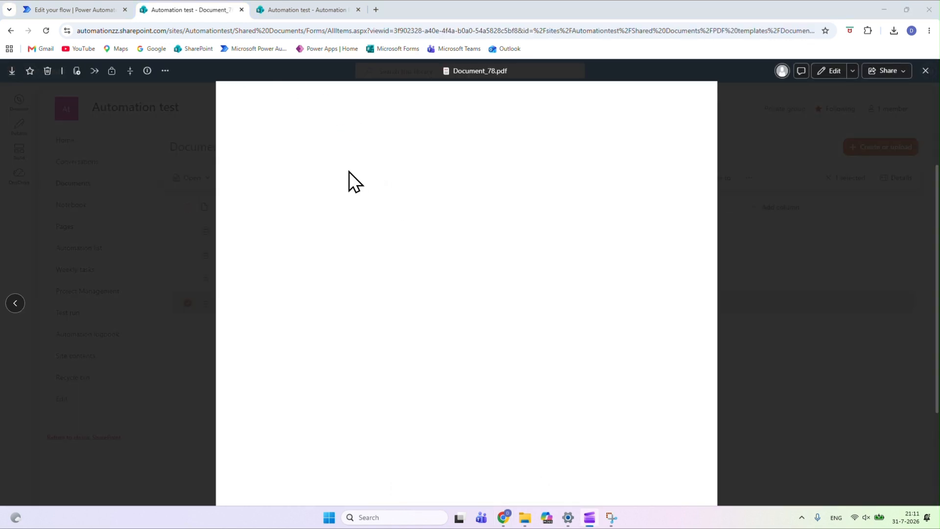
pyautogui.moveTo(274, 150); pyautogui.dragTo(341, 215)
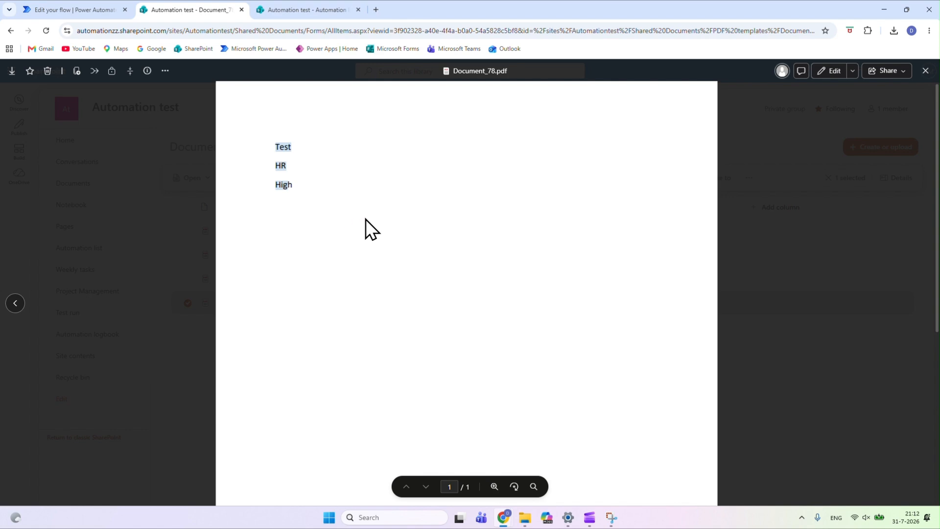
pyautogui.click(435, 21)
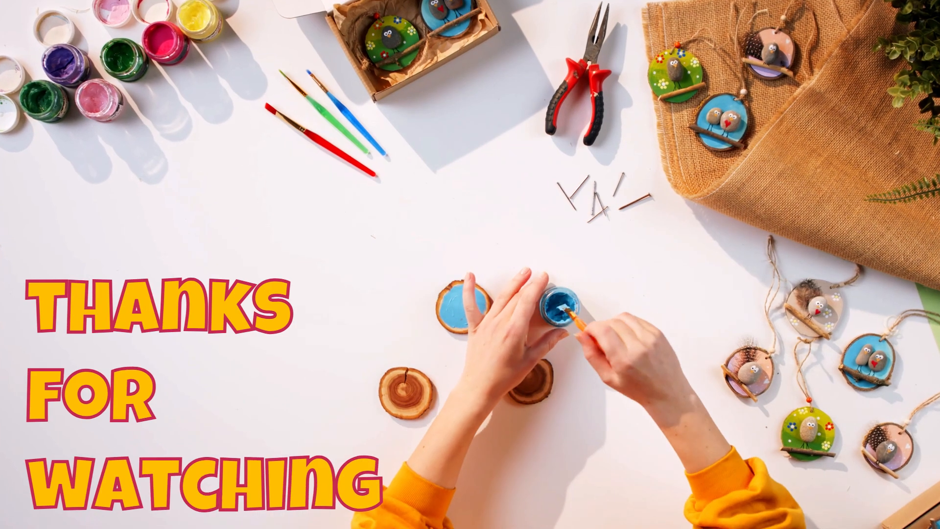